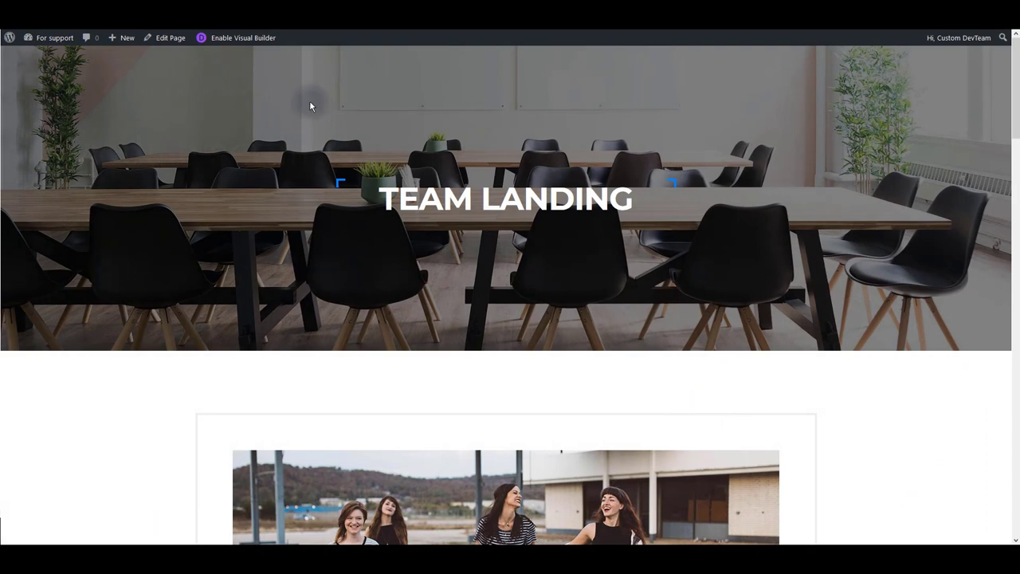
Step: Turn on the Visual Builder for the Team Landing page and open the hero call-to-action's settings
left_click(227, 45)
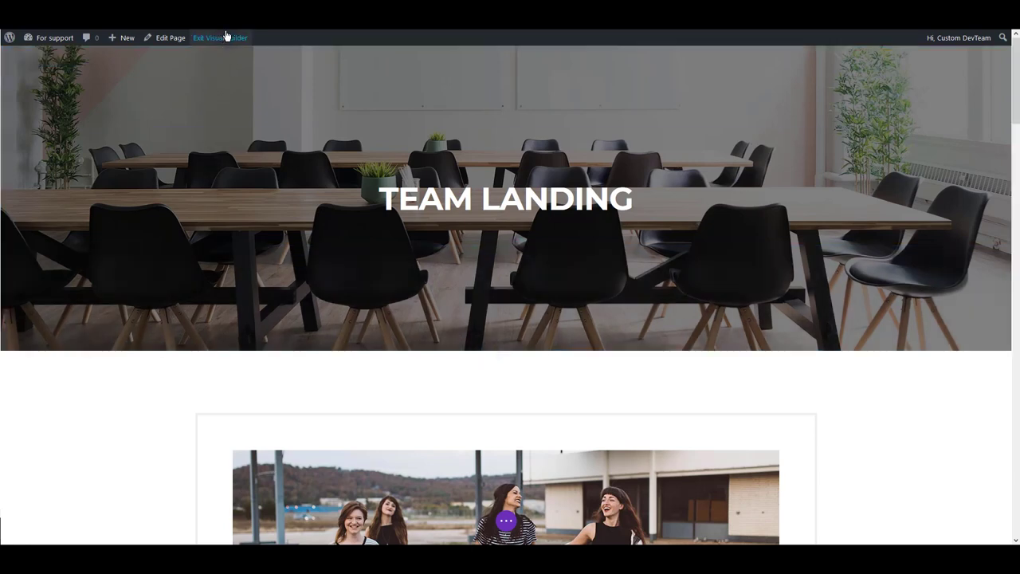
left_click(222, 38)
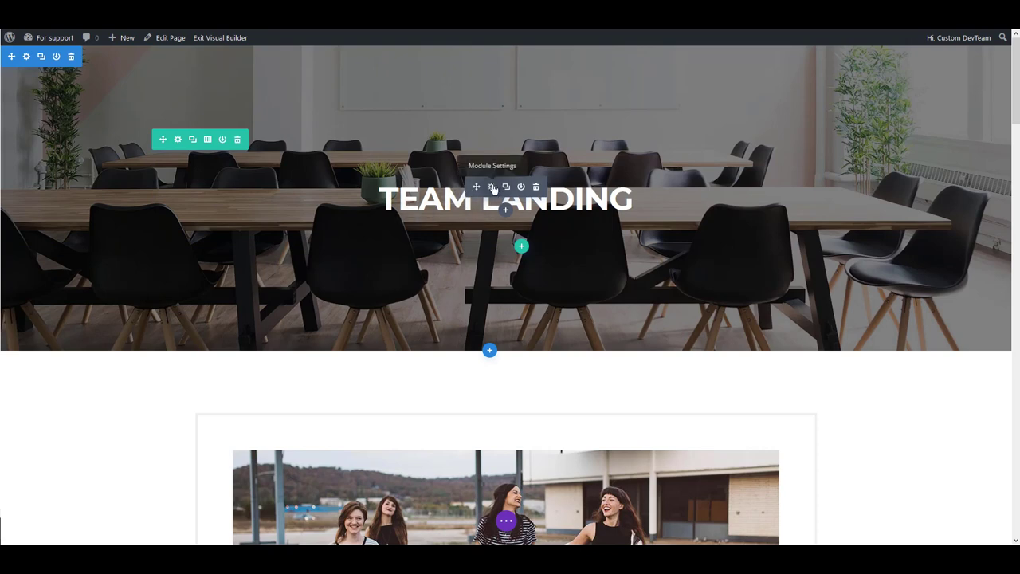
Step: Open the hero module's settings and look through its Design and Advanced tabs before returning to Content
left_click(492, 186)
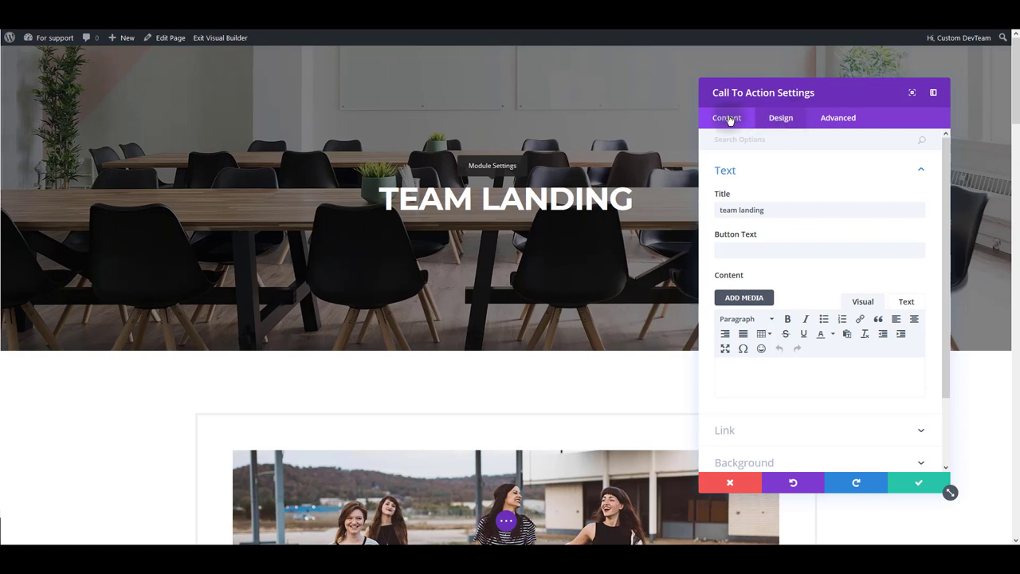
left_click(781, 119)
left_click(836, 119)
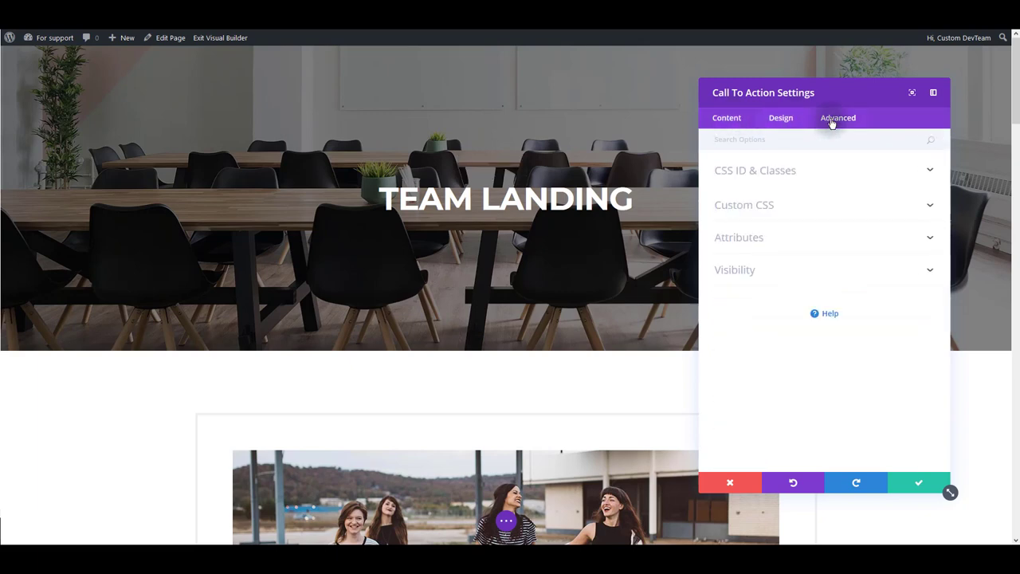
left_click(726, 118)
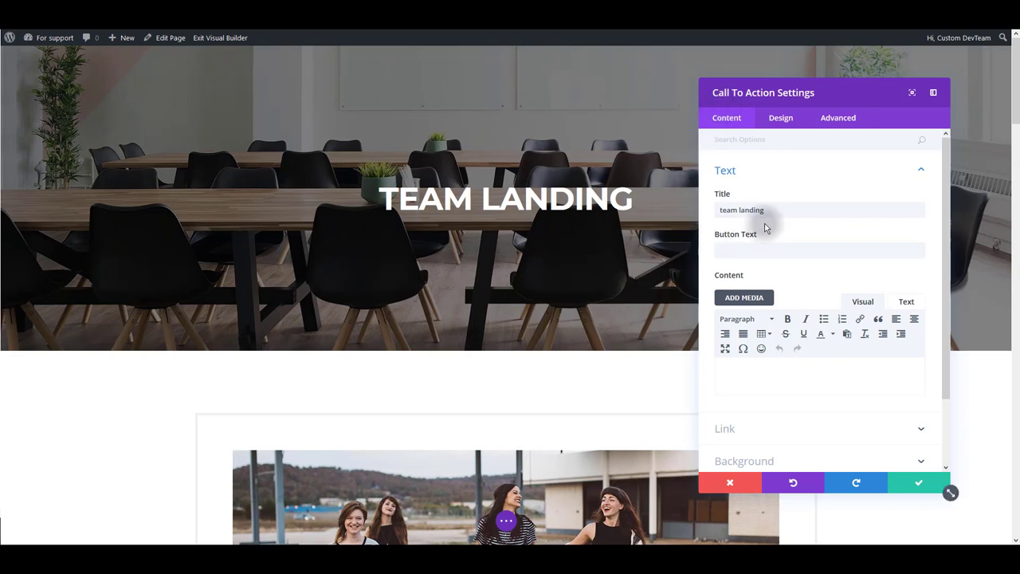
Step: Replace the title 'team landing' with 'new title' and add 'additional content' as the body text
left_click_drag(772, 209, 677, 208)
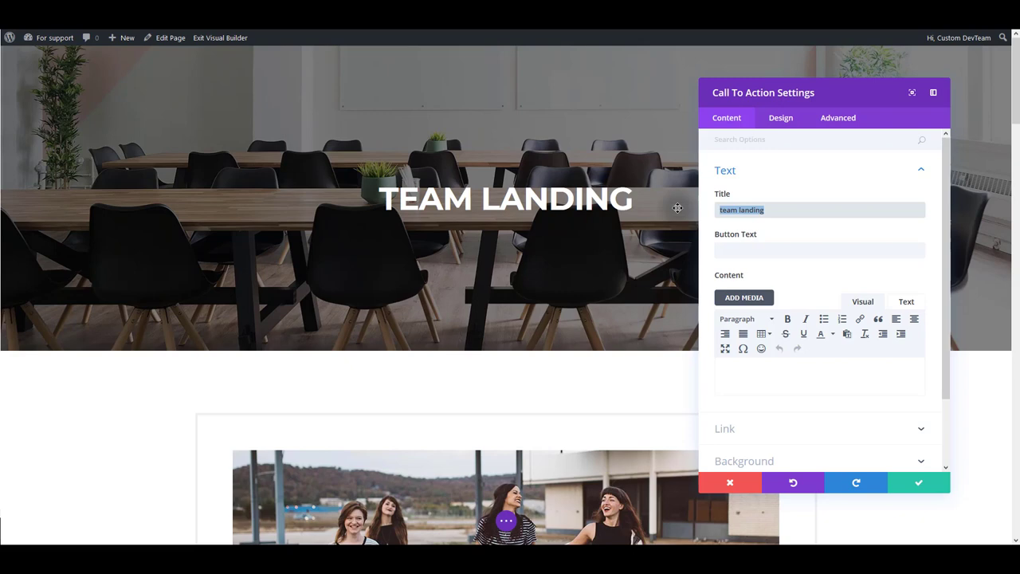
type("new title")
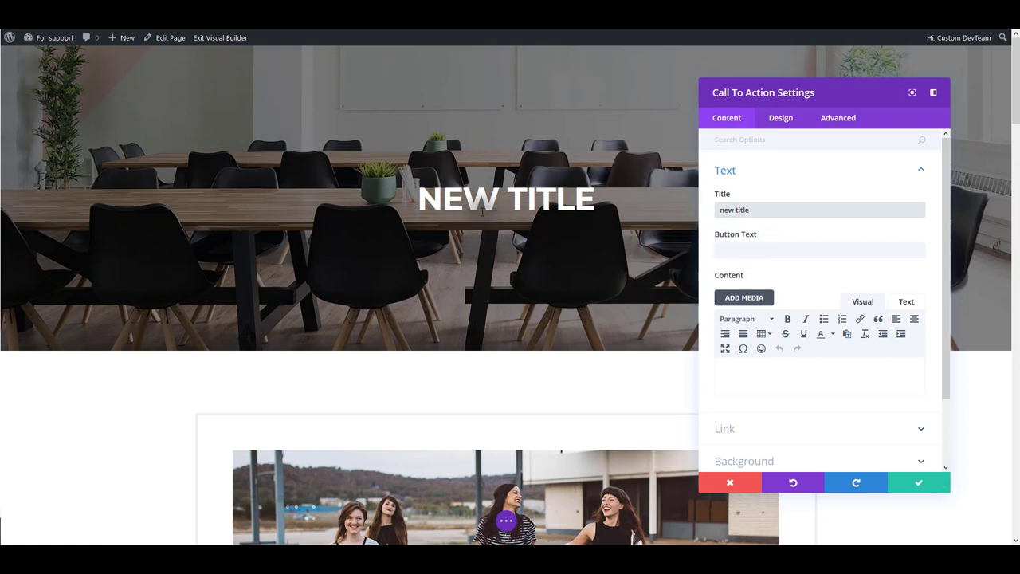
left_click(767, 392)
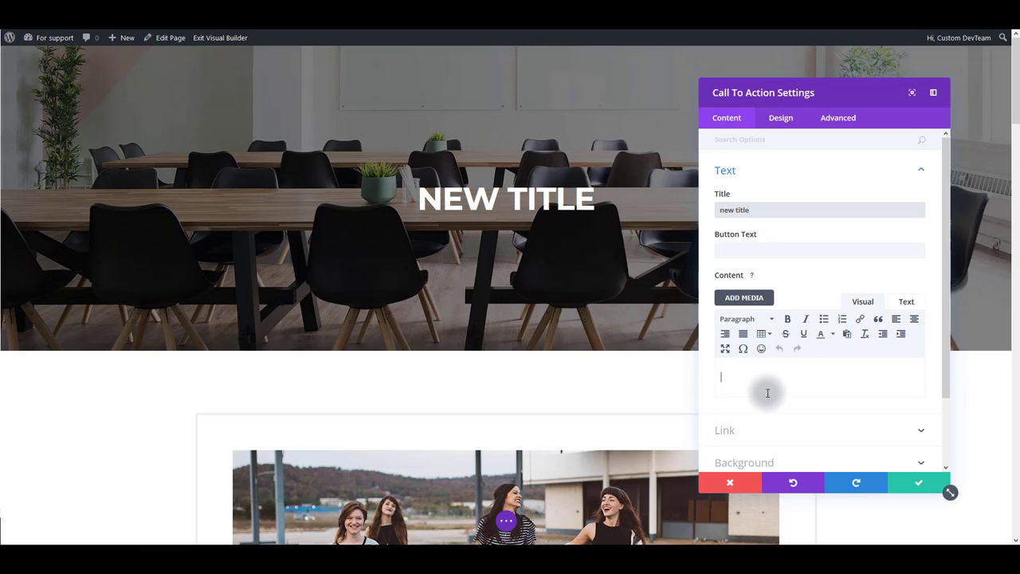
type("additional content")
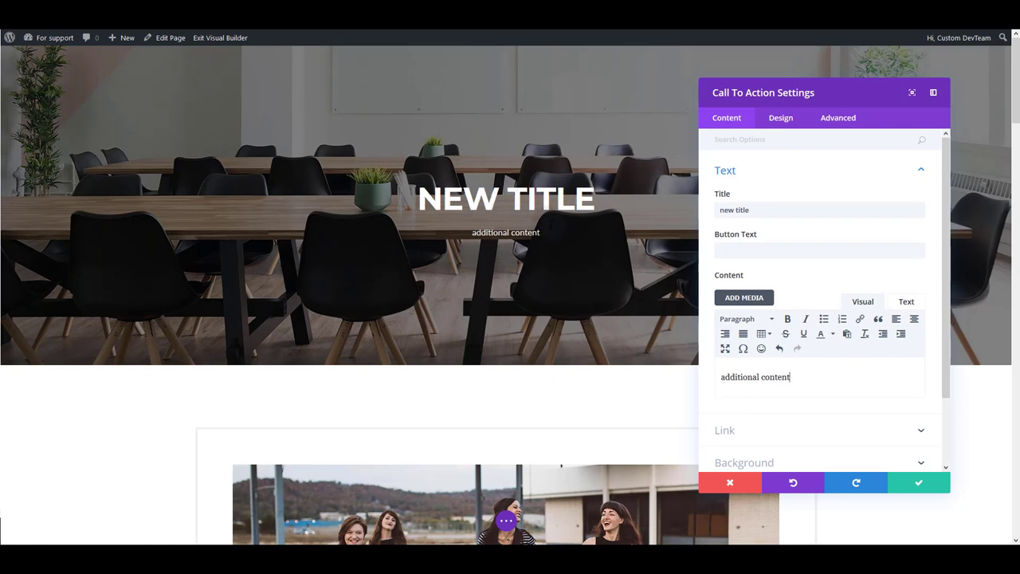
scroll(821, 357, "down", 2)
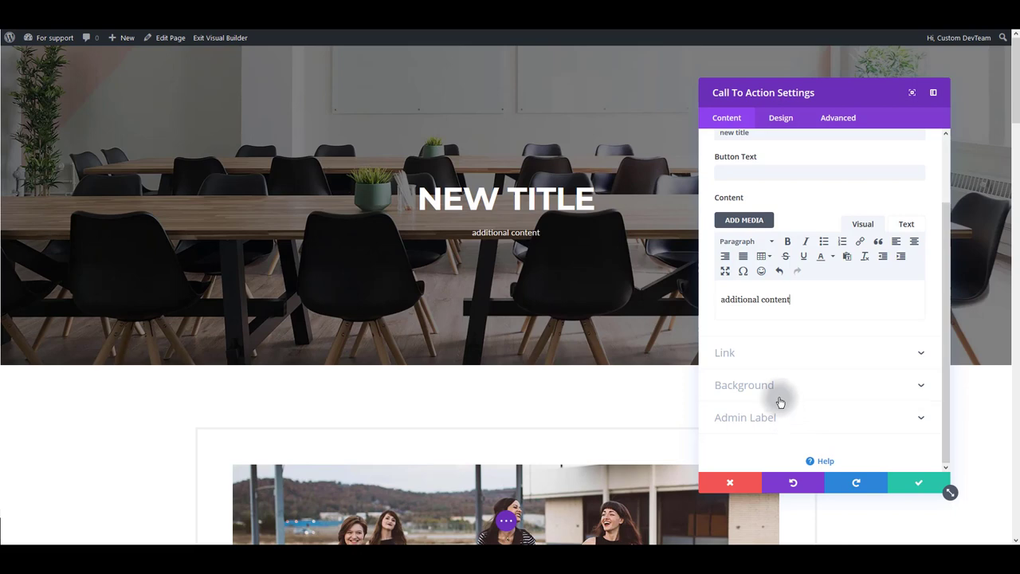
Step: Enlarge the hero's Title Text Size to 100px on the Design tab
left_click(794, 127)
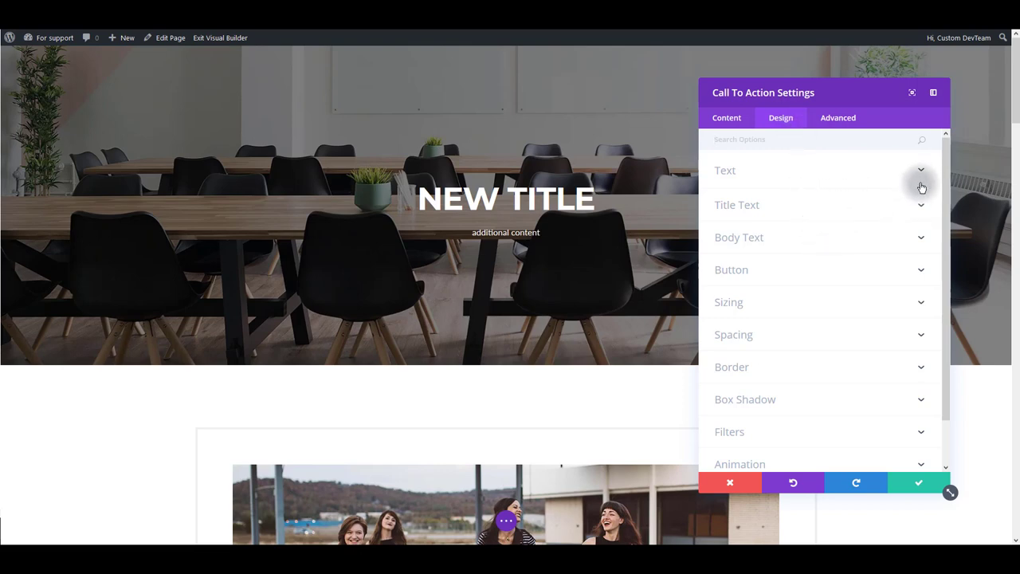
scroll(794, 280, "down", 3)
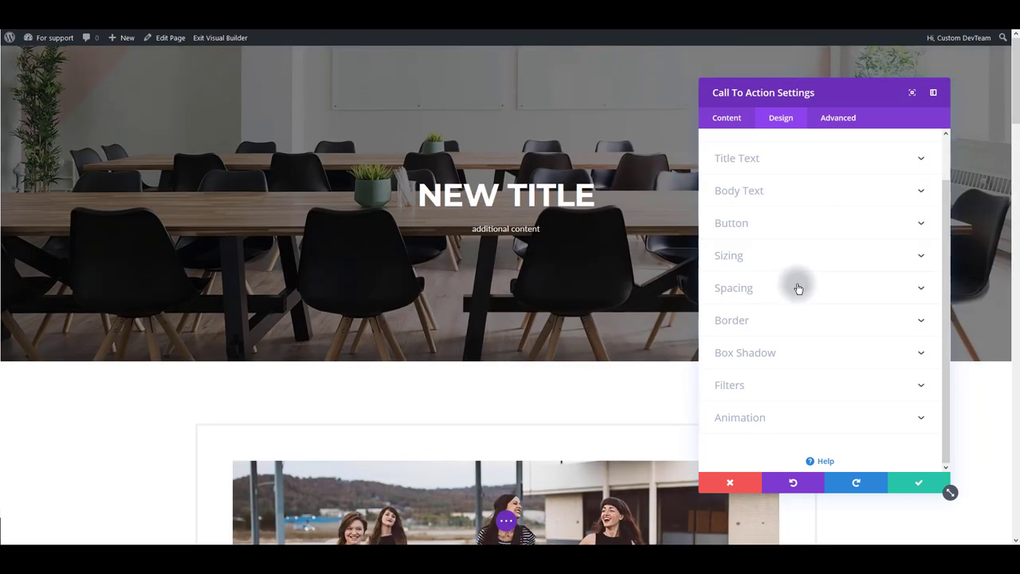
scroll(920, 196, "up", 3)
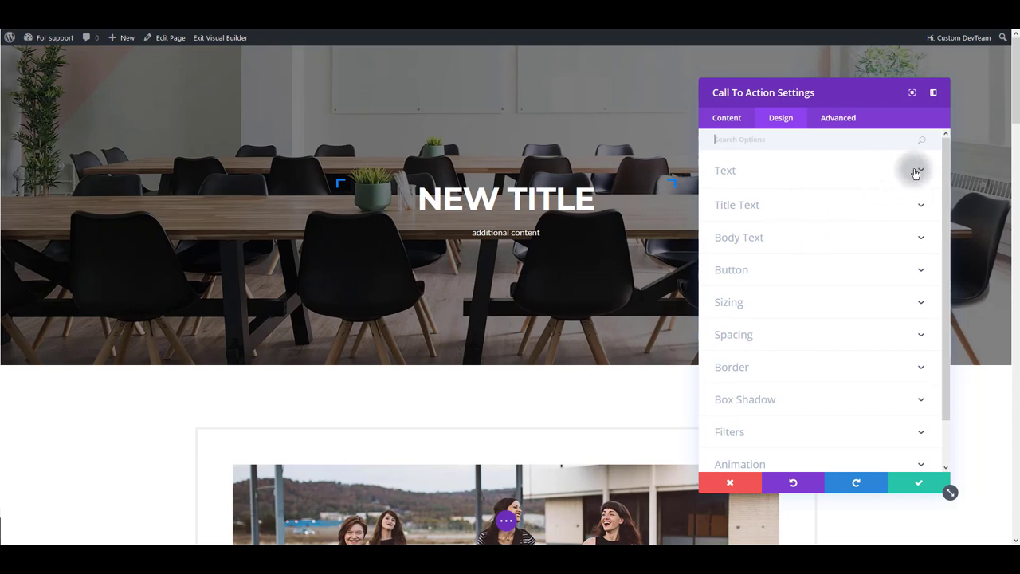
left_click(764, 209)
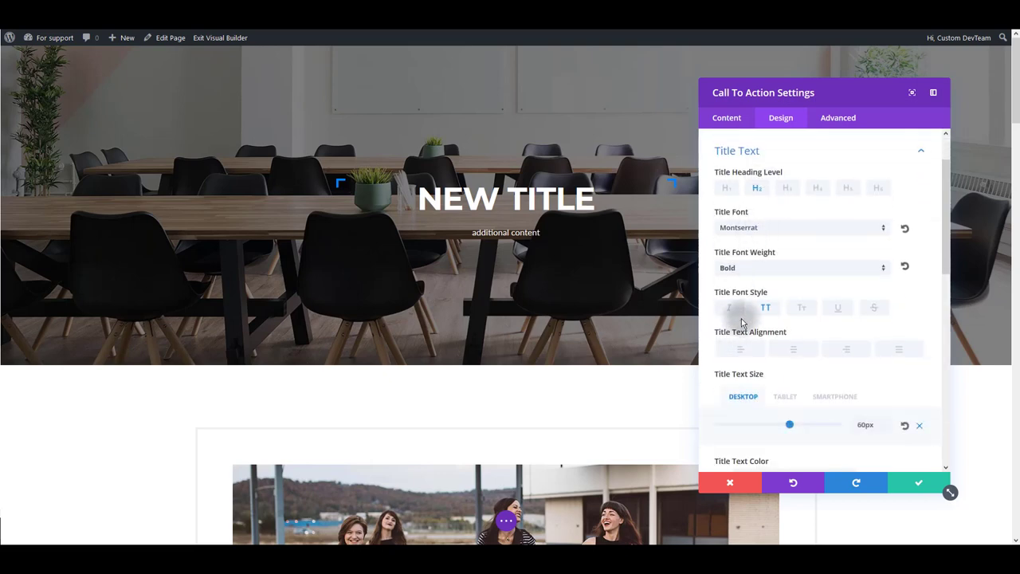
scroll(741, 326, "down", 2)
left_click_drag(784, 351, 838, 350)
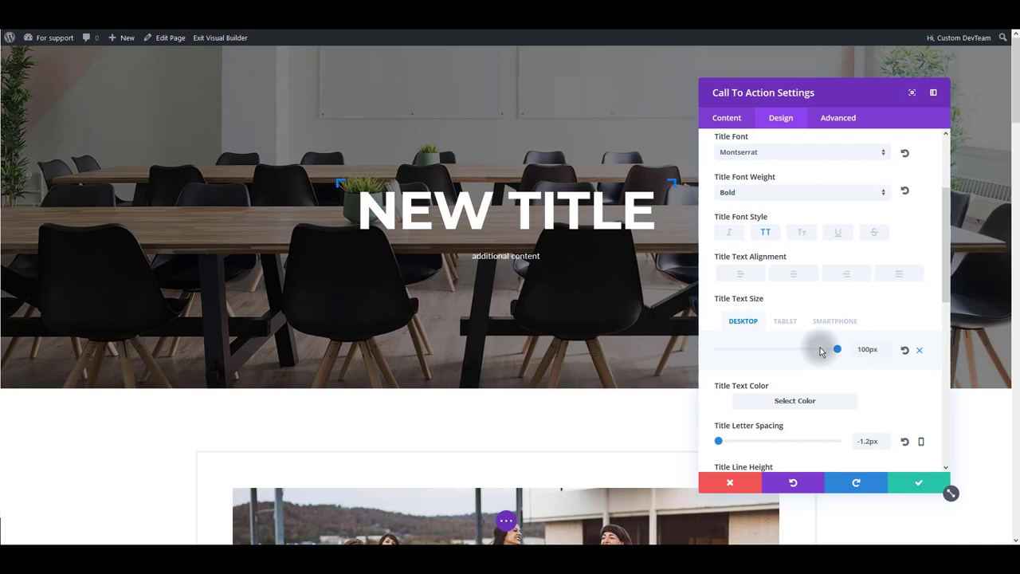
Step: Set the call-to-action module's Sizing width to 99%
scroll(821, 334, "down", 3)
scroll(821, 333, "down", 2)
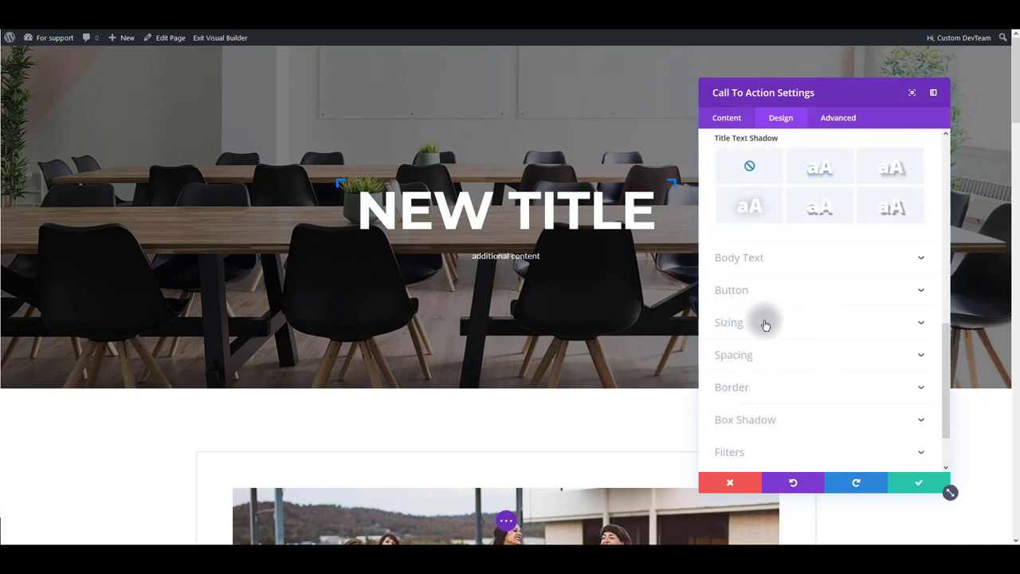
left_click(765, 323)
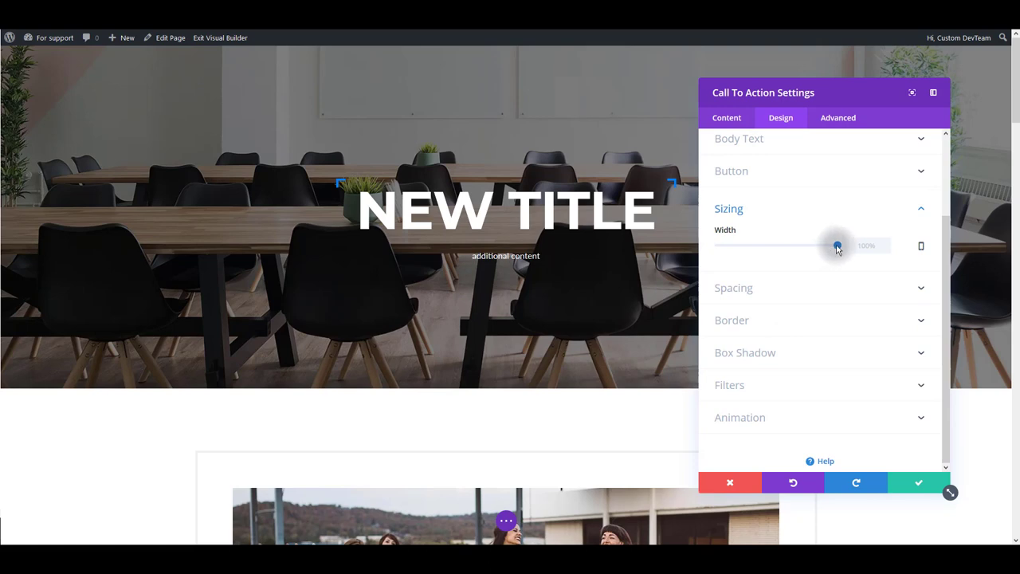
mouse_move(837, 245)
left_mouse_down()
mouse_move(763, 246)
mouse_move(850, 254)
mouse_move(855, 245)
left_mouse_up()
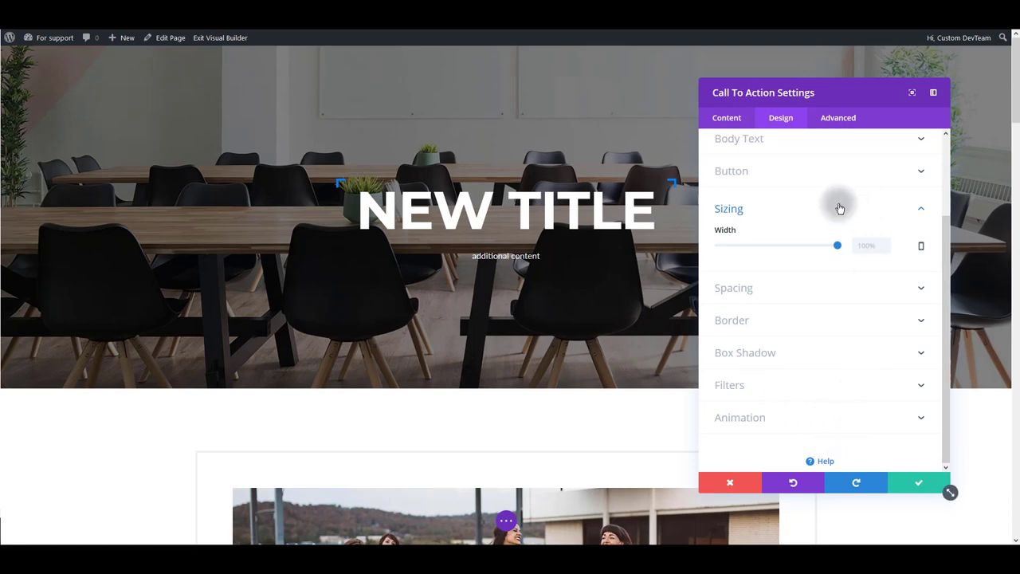
scroll(810, 256, "down", 3)
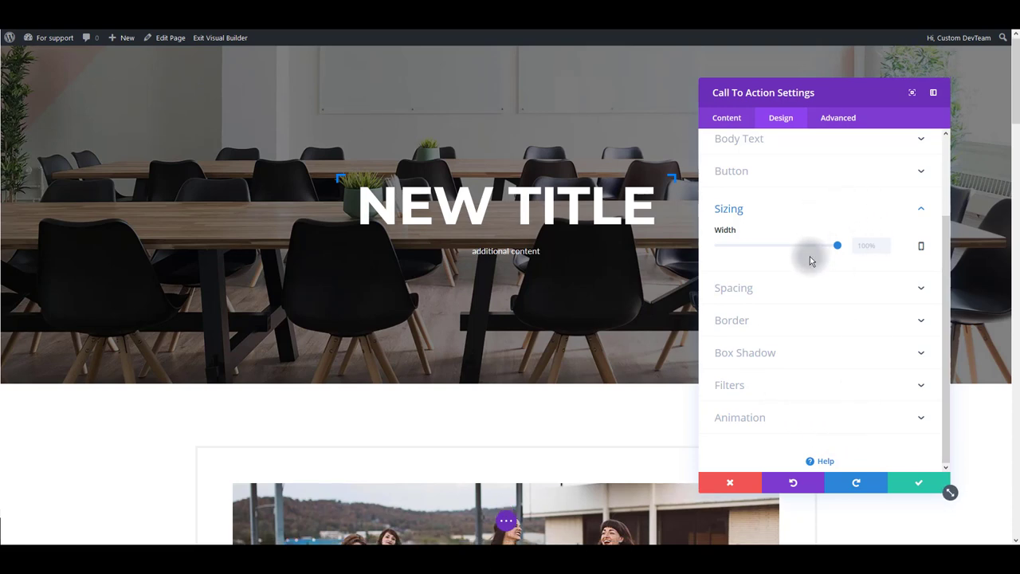
scroll(770, 372, "up", 2)
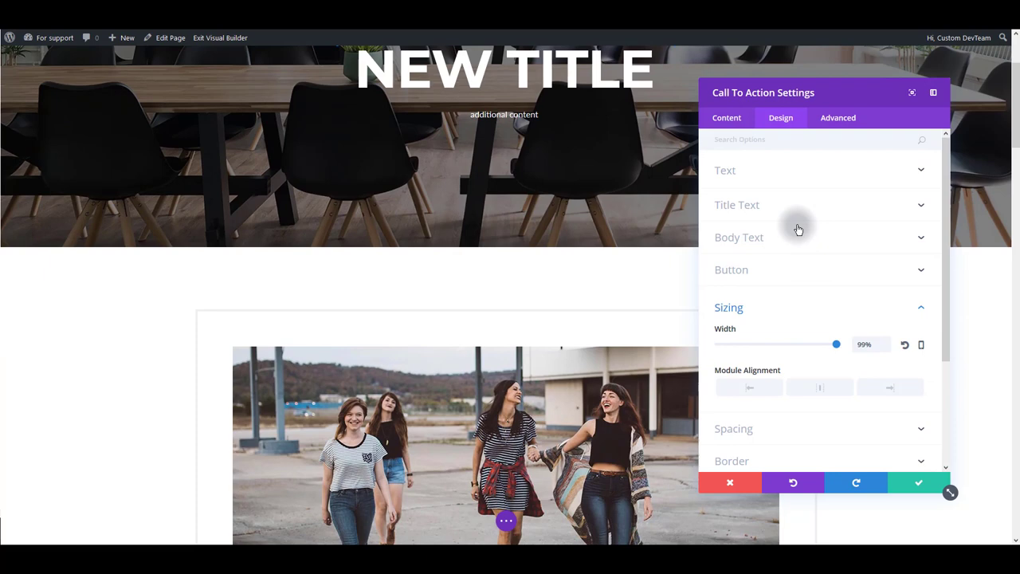
scroll(770, 235, "up", 3)
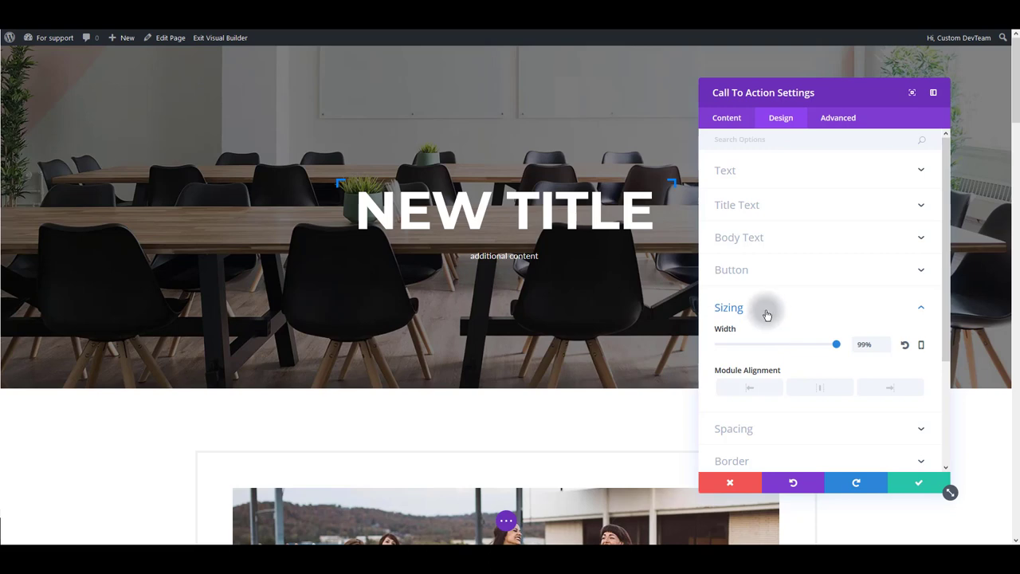
Step: Expand the CSS ID & Classes and Custom CSS sections on the Advanced tab
left_click(834, 118)
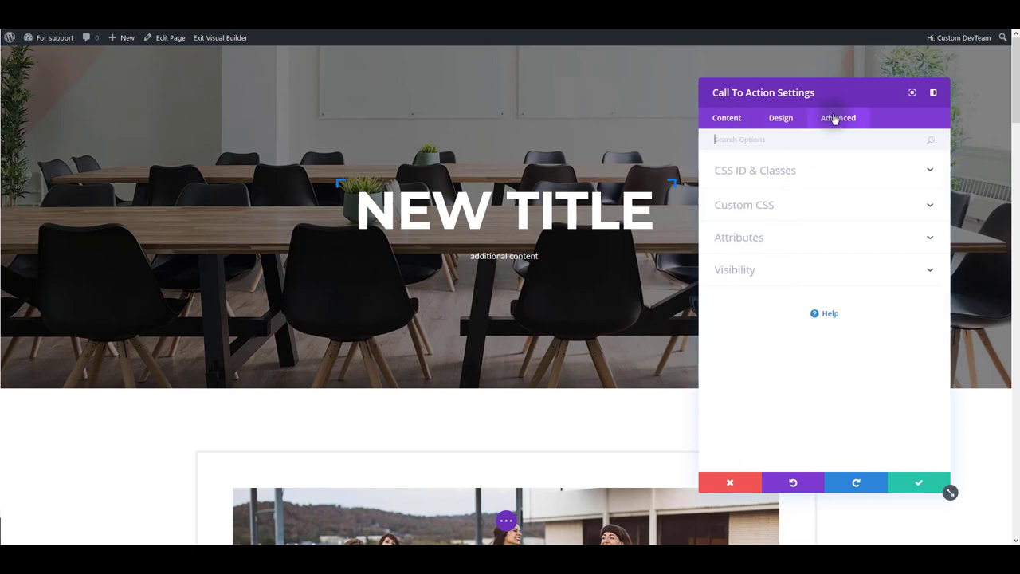
left_click(922, 170)
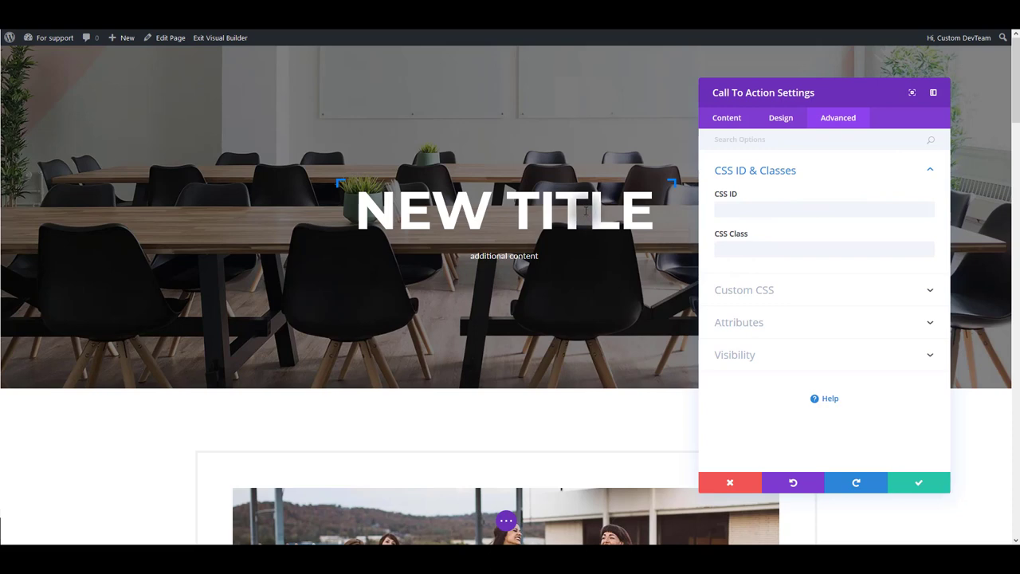
left_click(926, 291)
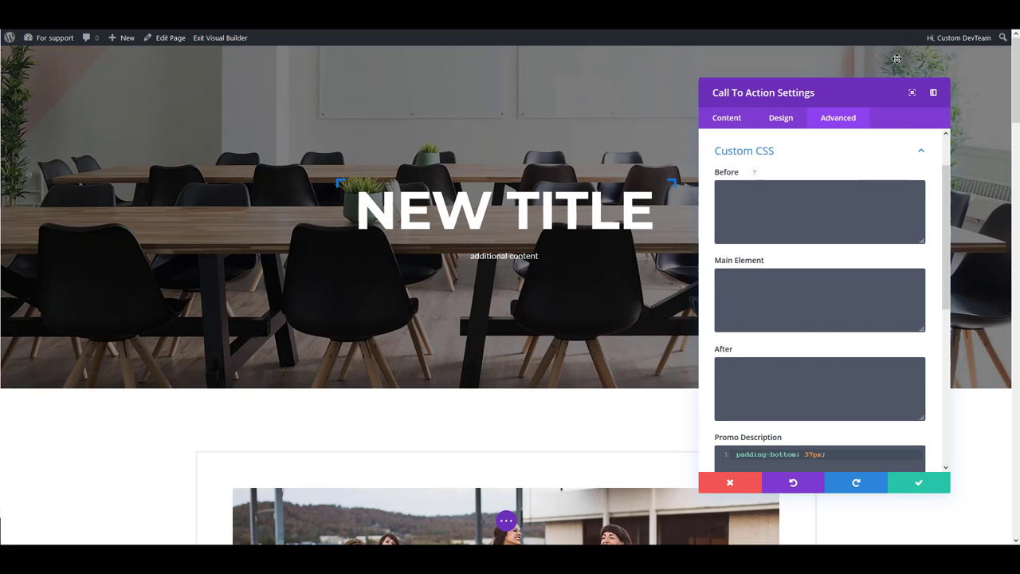
scroll(884, 259, "down", 3)
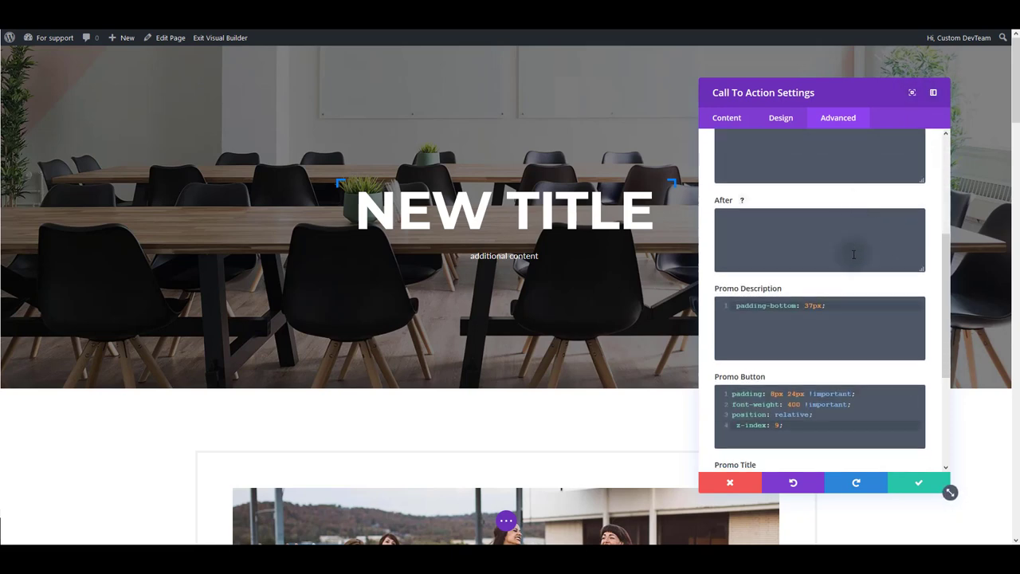
scroll(849, 263, "down", 2)
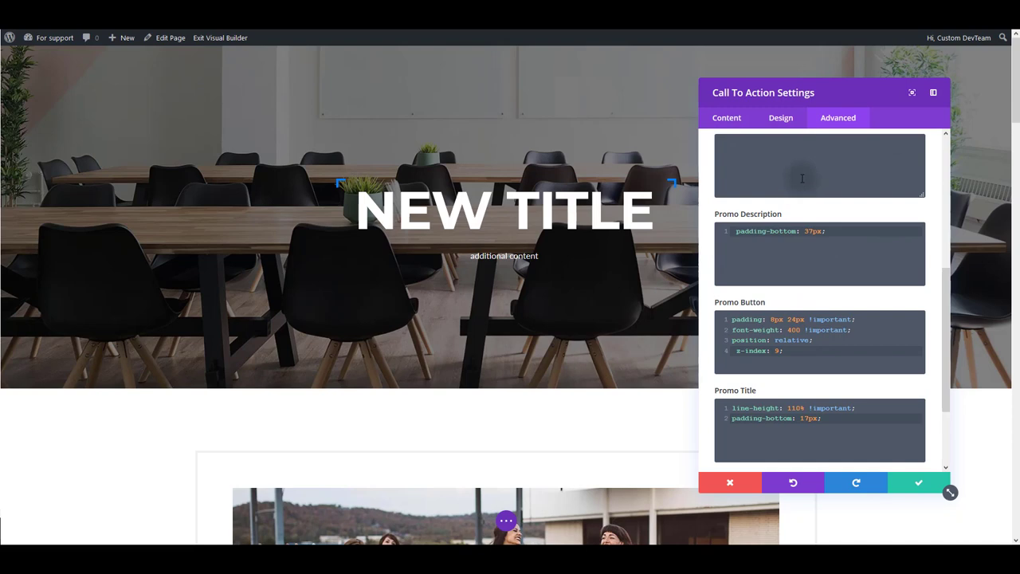
Step: Review the Promo Description, Promo Button and Promo Title CSS boxes, including the button's z-index rule
left_click(786, 125)
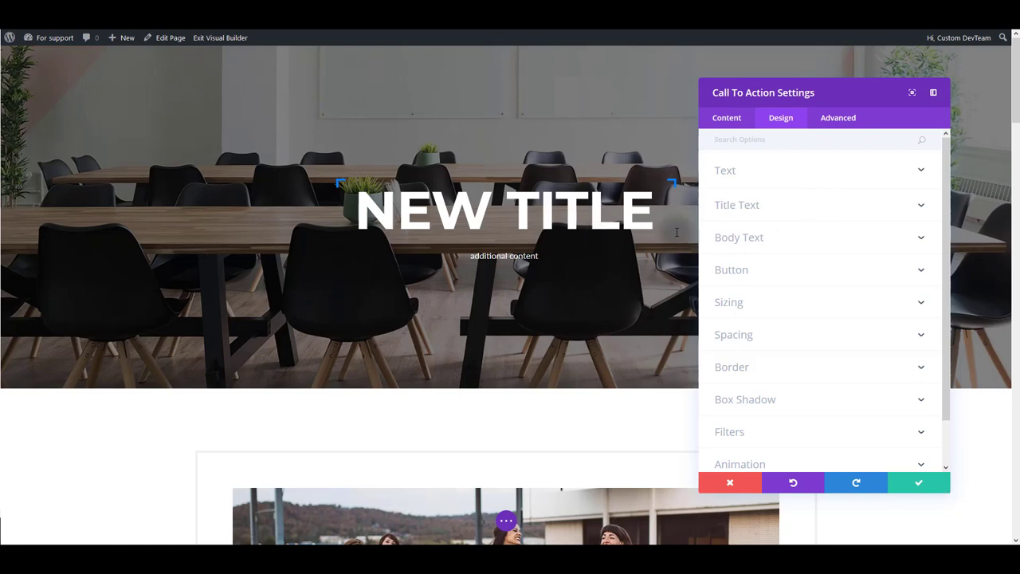
left_click(848, 121)
scroll(814, 239, "down", 3)
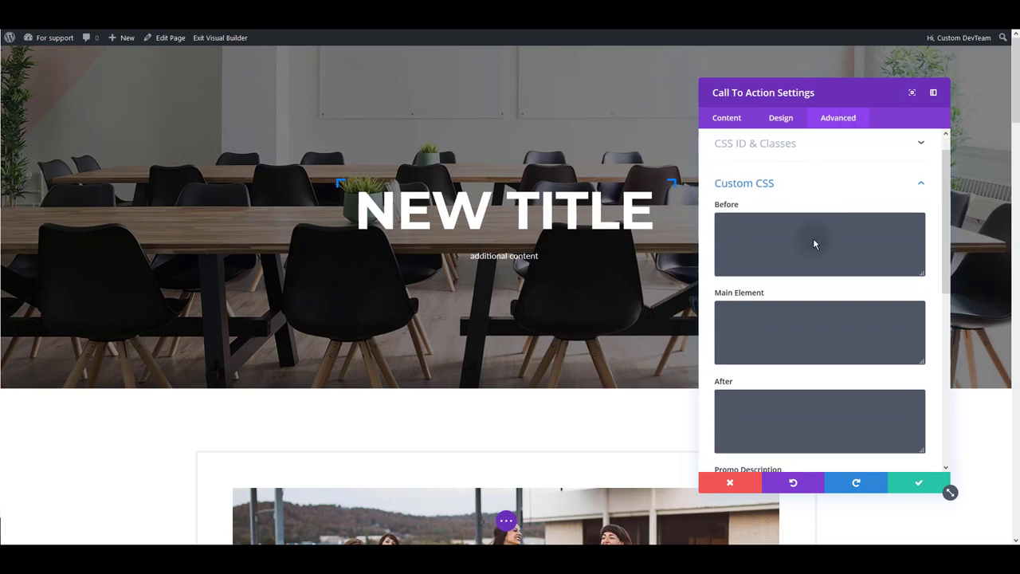
scroll(812, 244, "down", 2)
scroll(808, 259, "down", 1)
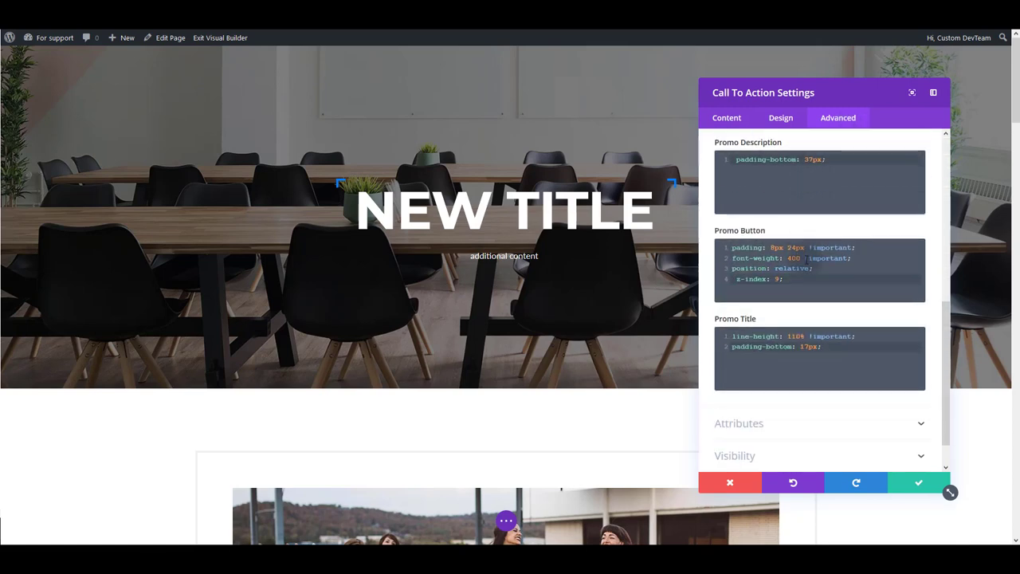
left_click_drag(807, 260, 775, 262)
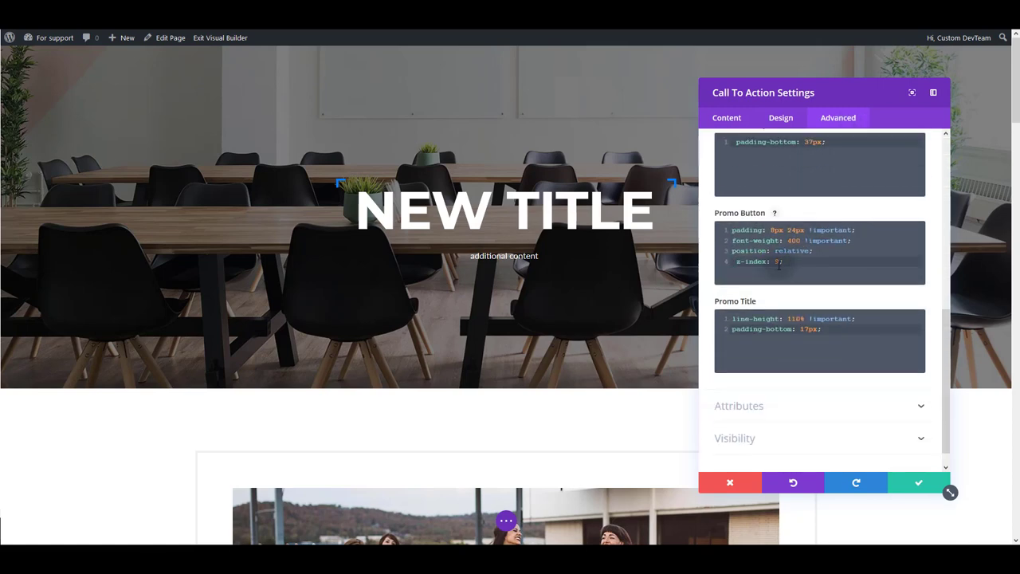
left_click(812, 157)
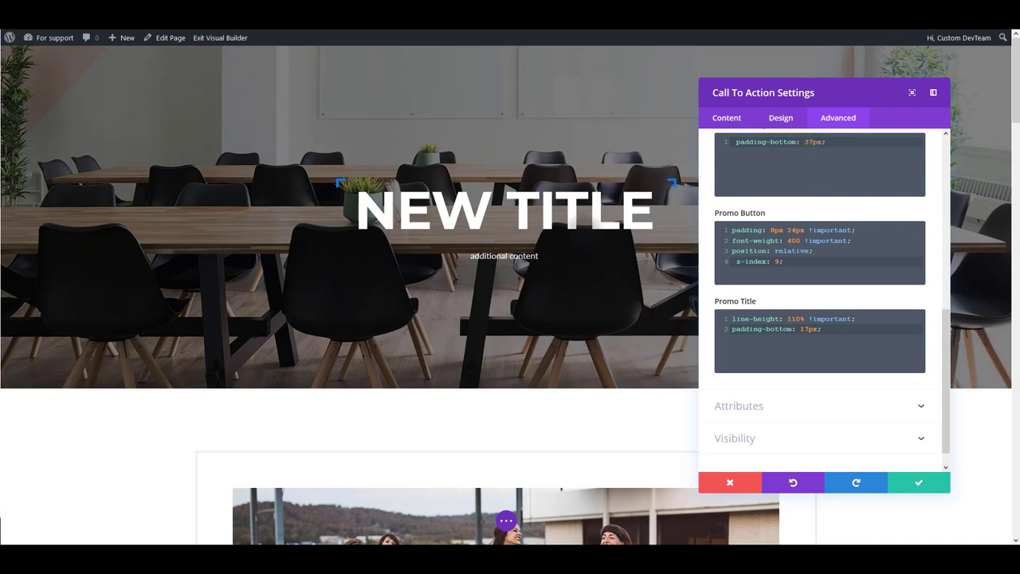
Step: Save the call-to-action module's changes and close its settings
left_click(909, 487)
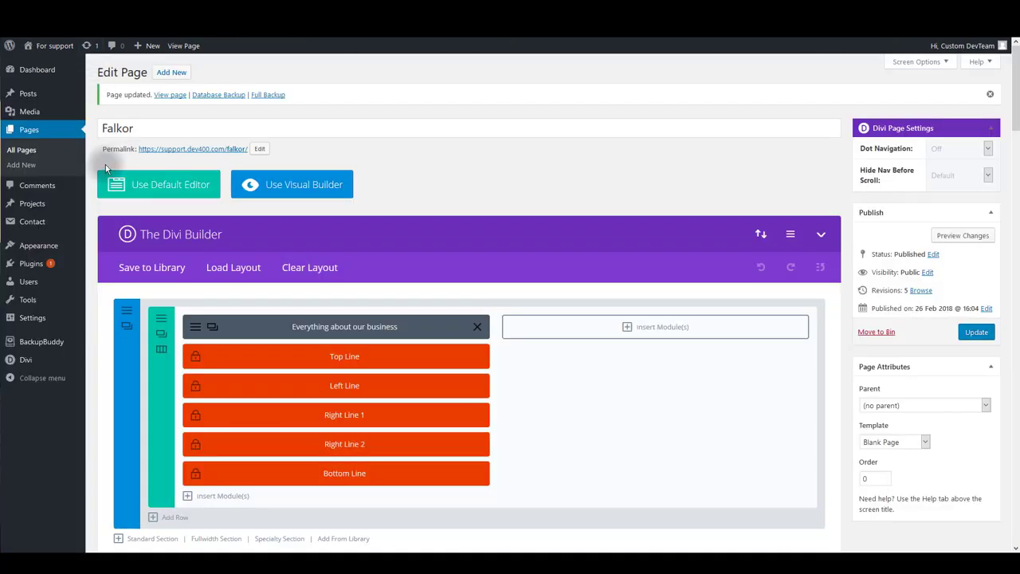
Step: Open the Falkor Assistant dashboard from the Settings submenu
mouse_move(60, 319)
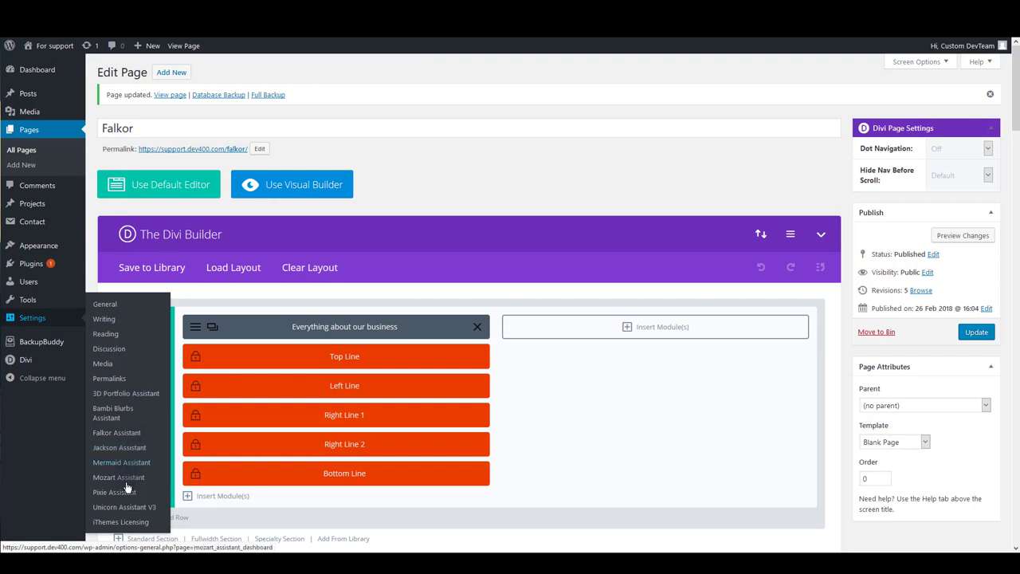
left_click(117, 435)
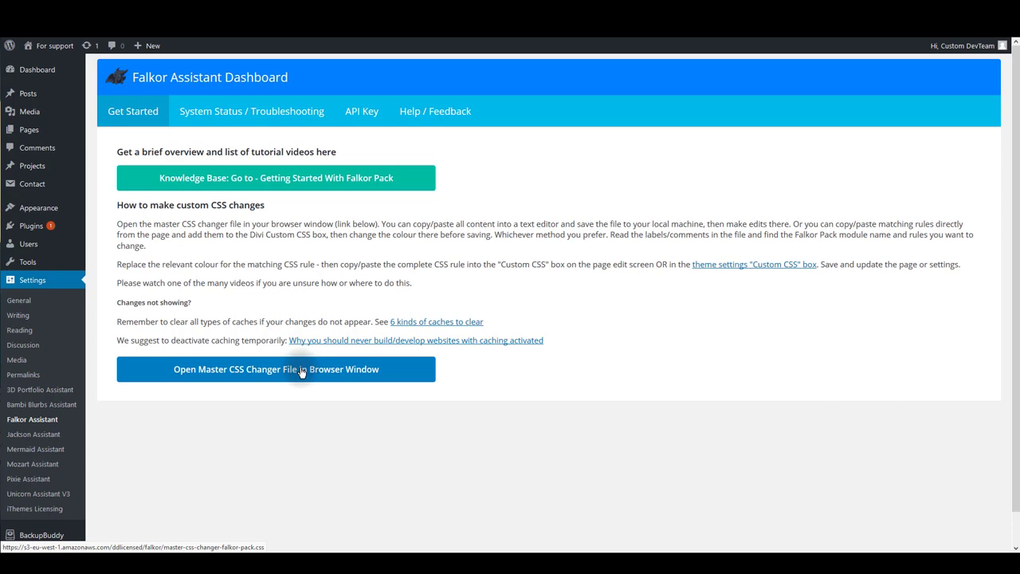
Step: Open the Master CSS Colour Changer file in Notepad++ and review its animated lines and blue links rules
left_click(301, 372)
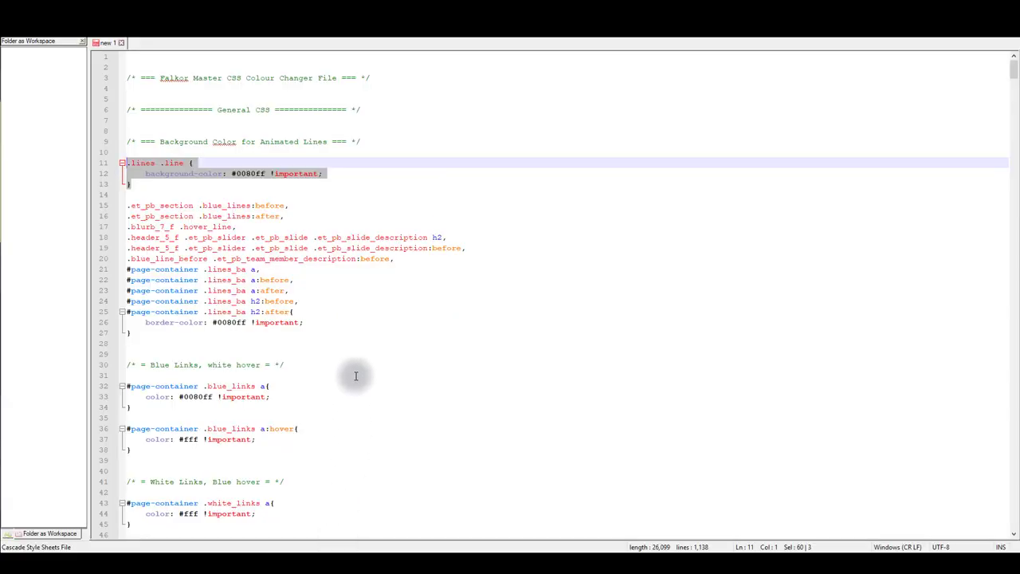
left_click(357, 375)
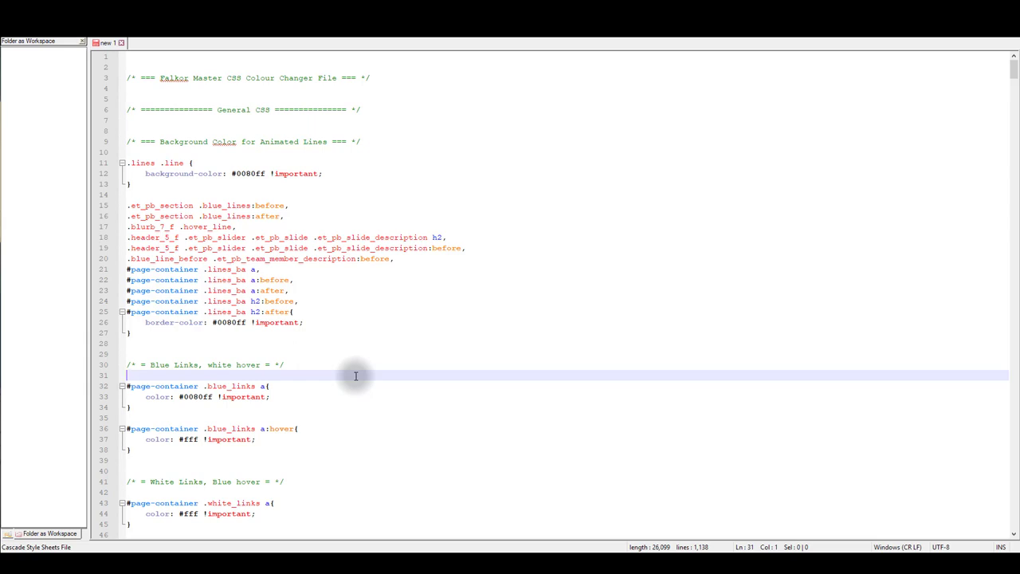
left_click(213, 386)
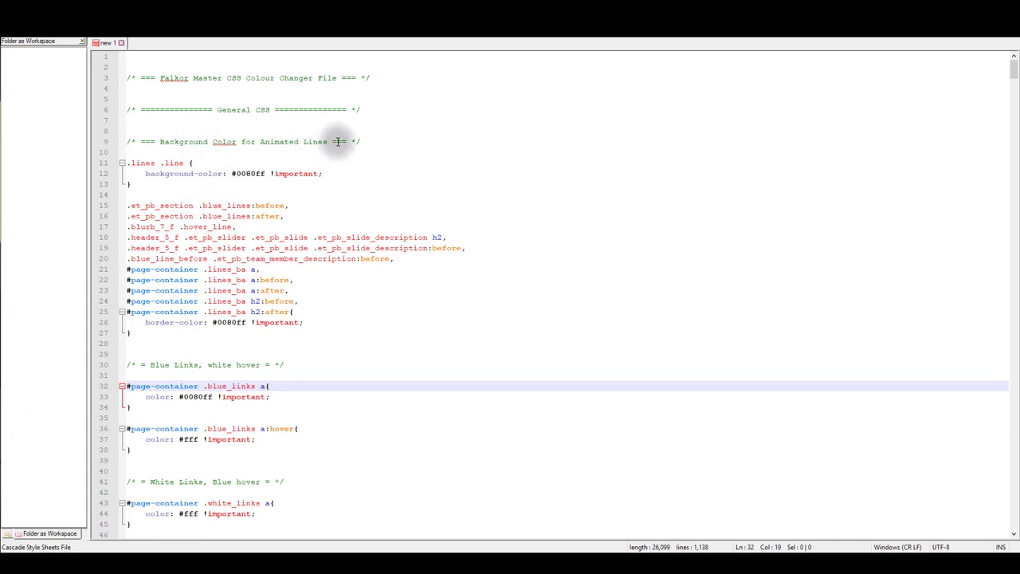
left_click(363, 141)
left_click(288, 366)
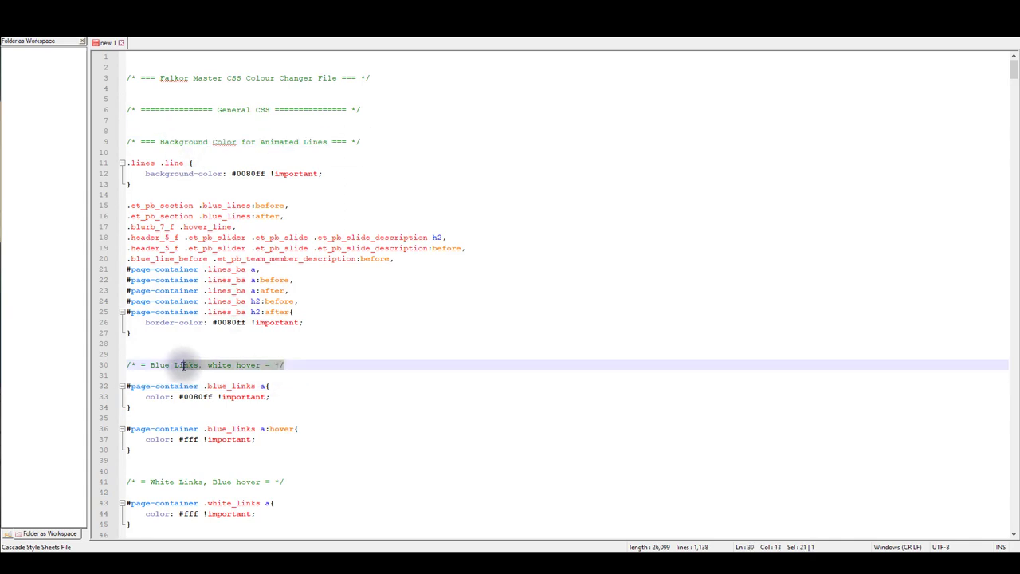
left_click(197, 386)
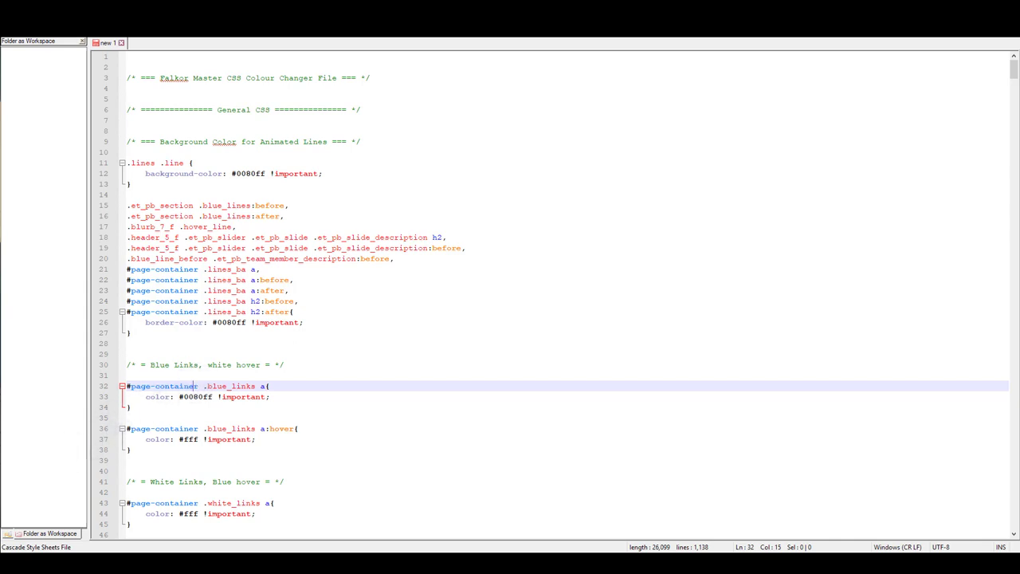
left_click(194, 552)
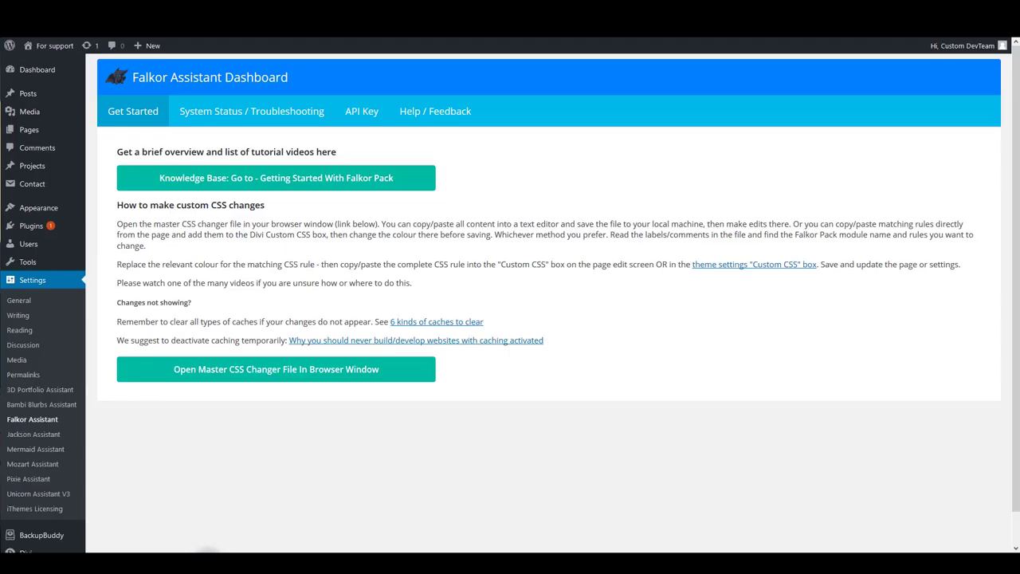
Step: View the live Falkor hero with its blue outline lines, then return to the CSS file
left_click(205, 37)
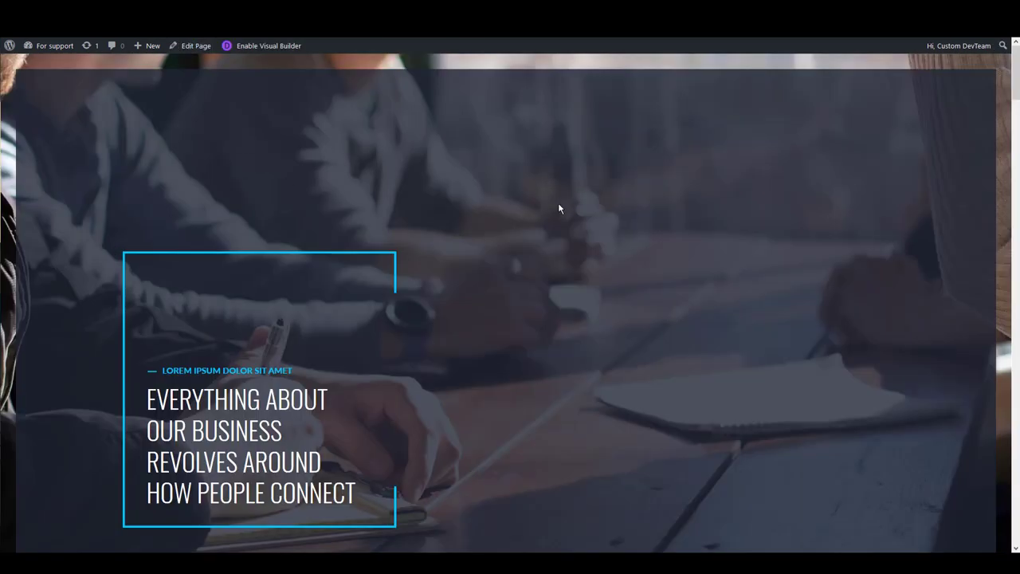
scroll(558, 207, "down", 2)
scroll(542, 227, "up", 2)
left_click(342, 522)
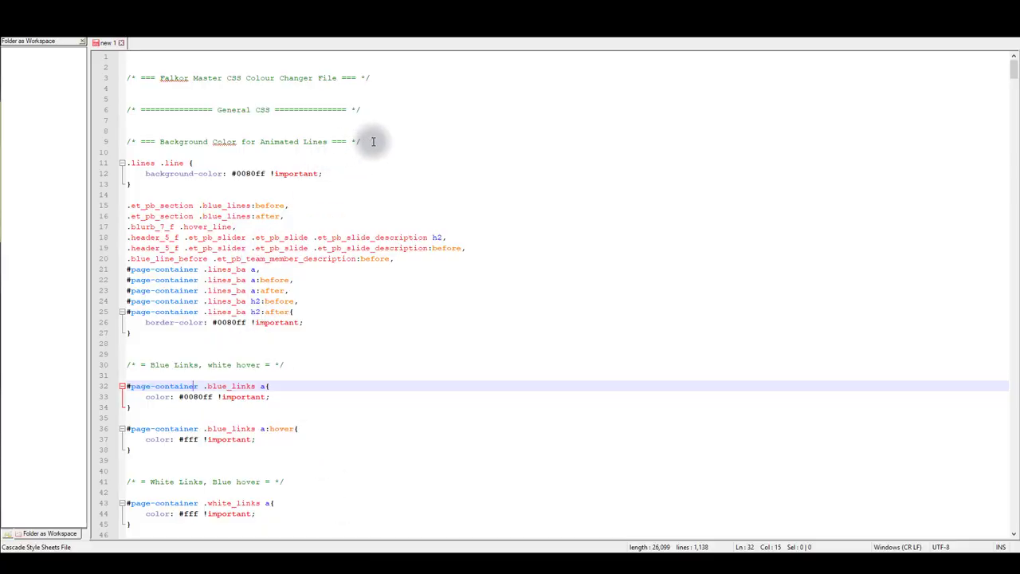
Step: Change the .lines .line background from #0080ff to green and select the updated rule
left_click_drag(365, 142, 121, 142)
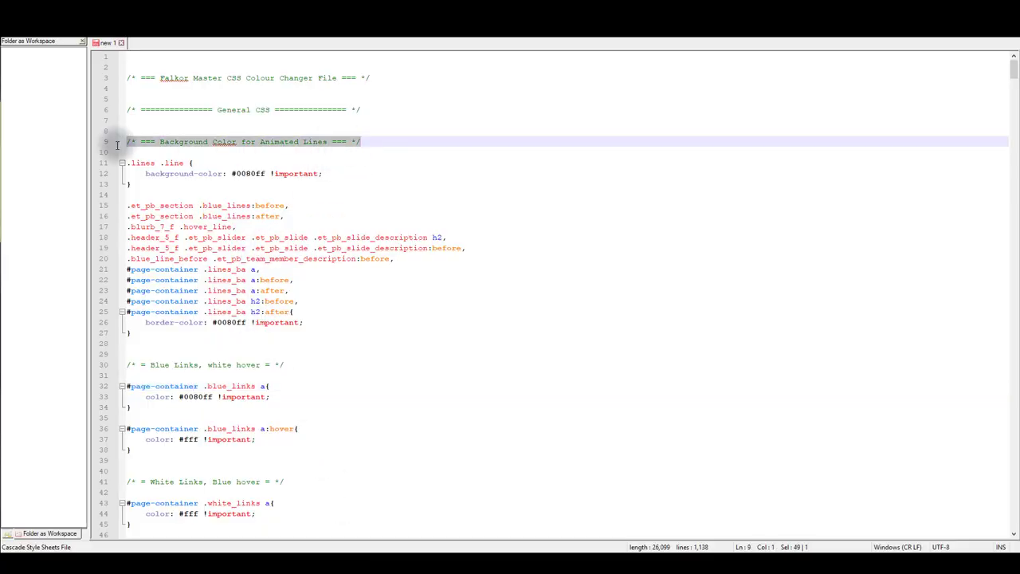
left_click(164, 152)
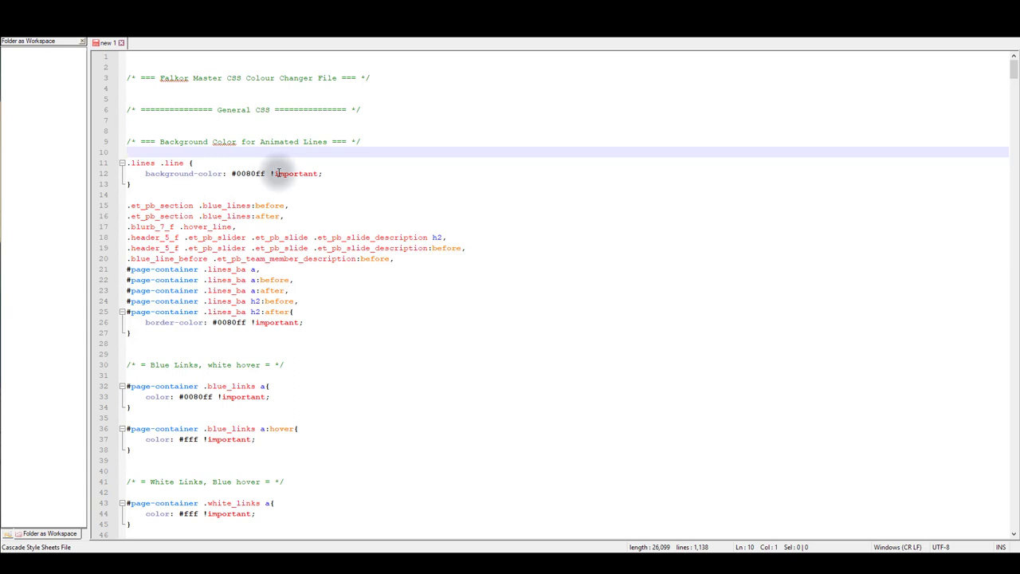
left_click(119, 173)
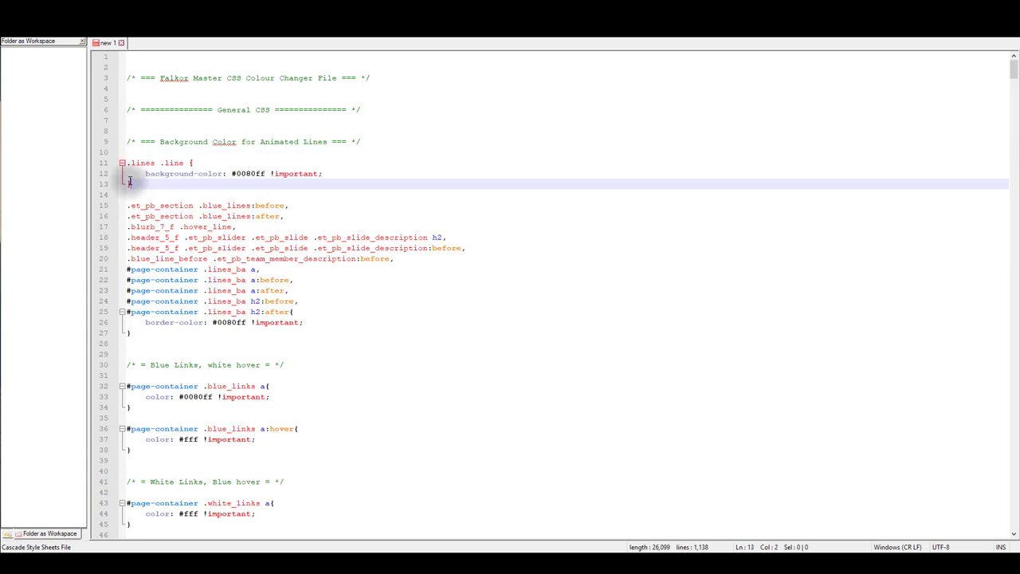
left_click(211, 173)
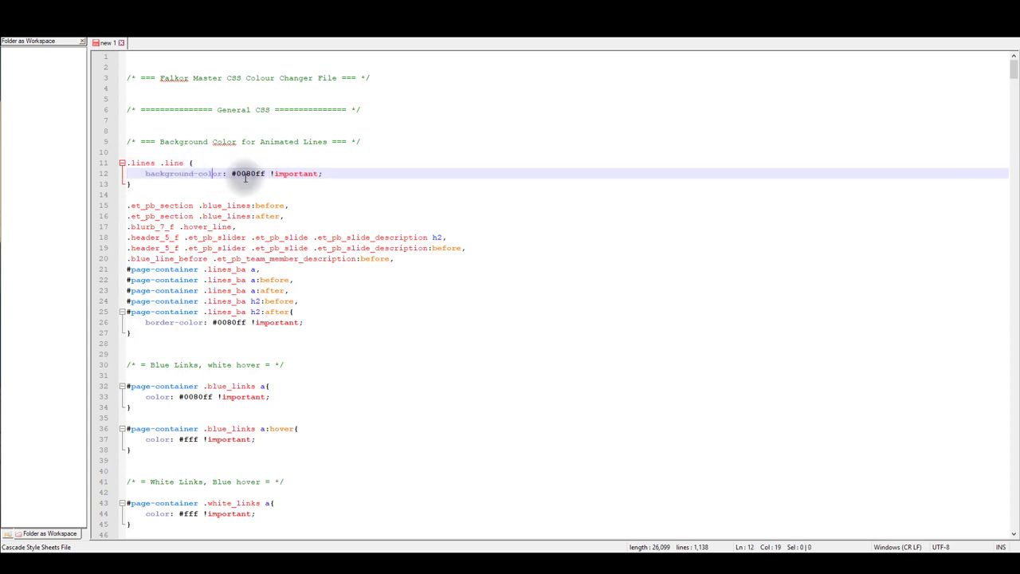
double_click(263, 173)
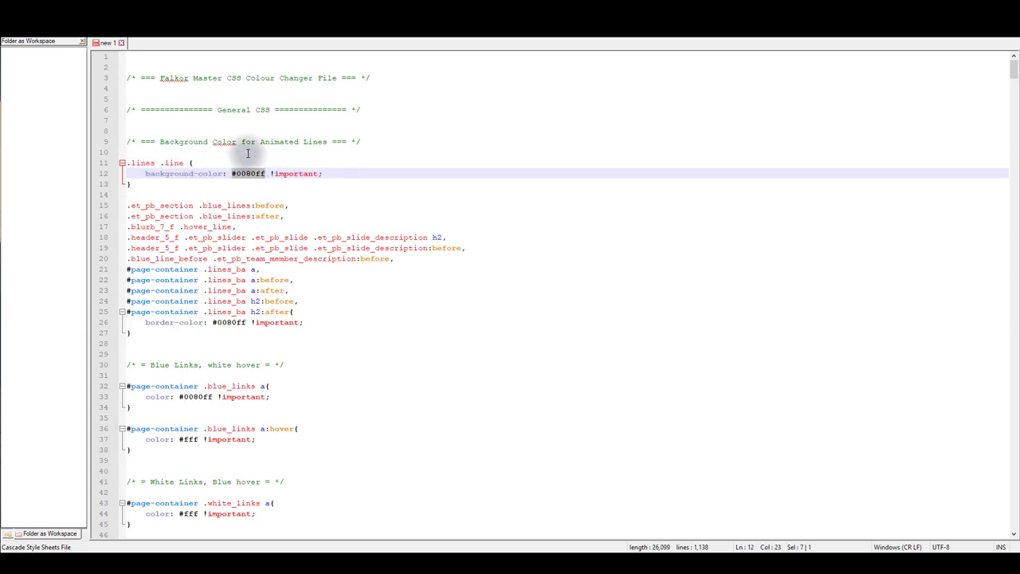
type("green")
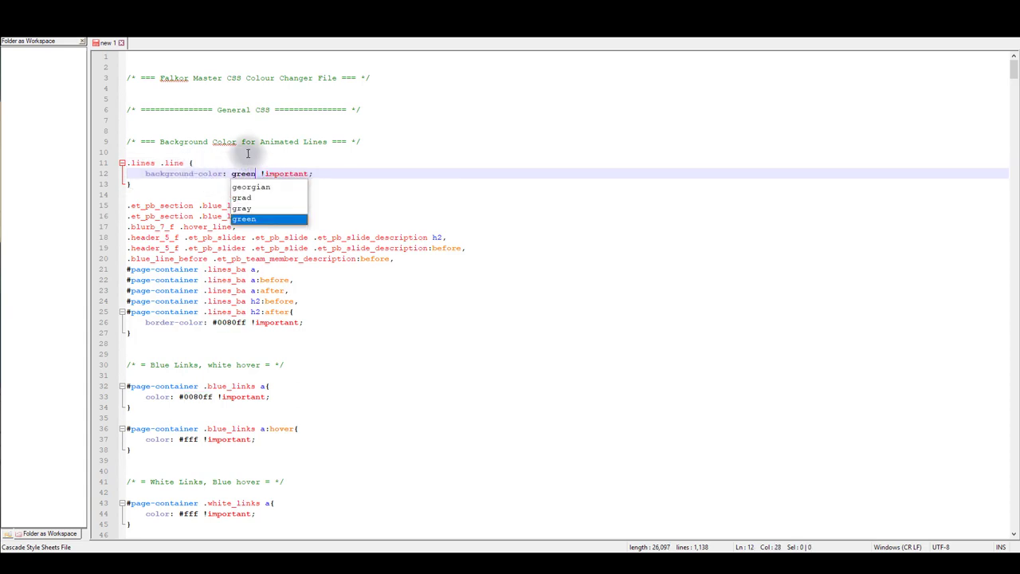
left_click(247, 153)
left_click_drag(131, 184, 126, 162)
key("ctrl+c")
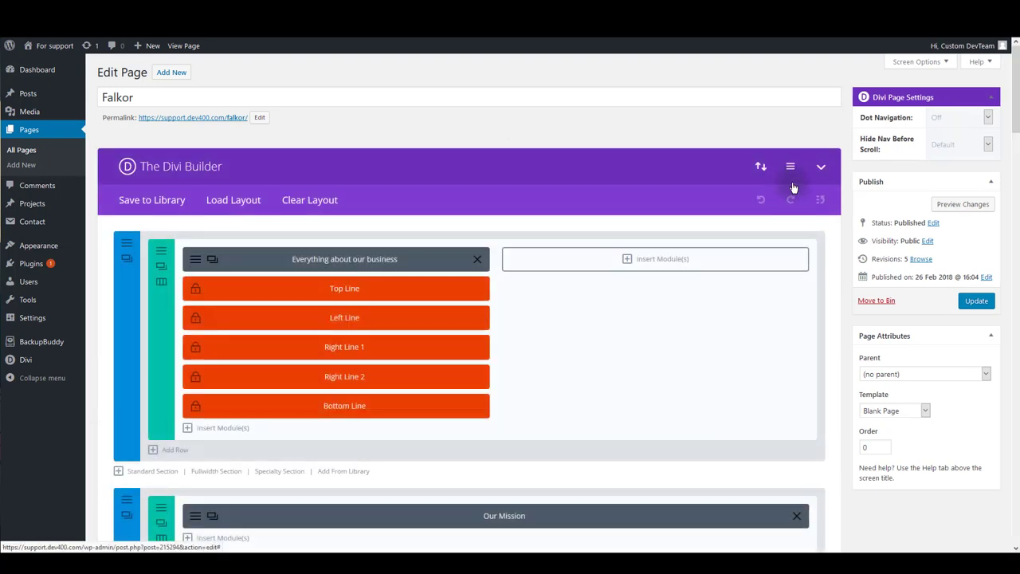
Step: Paste the green .lines .line rule into the page's Custom CSS, save, and update the Falkor page
left_click(792, 205)
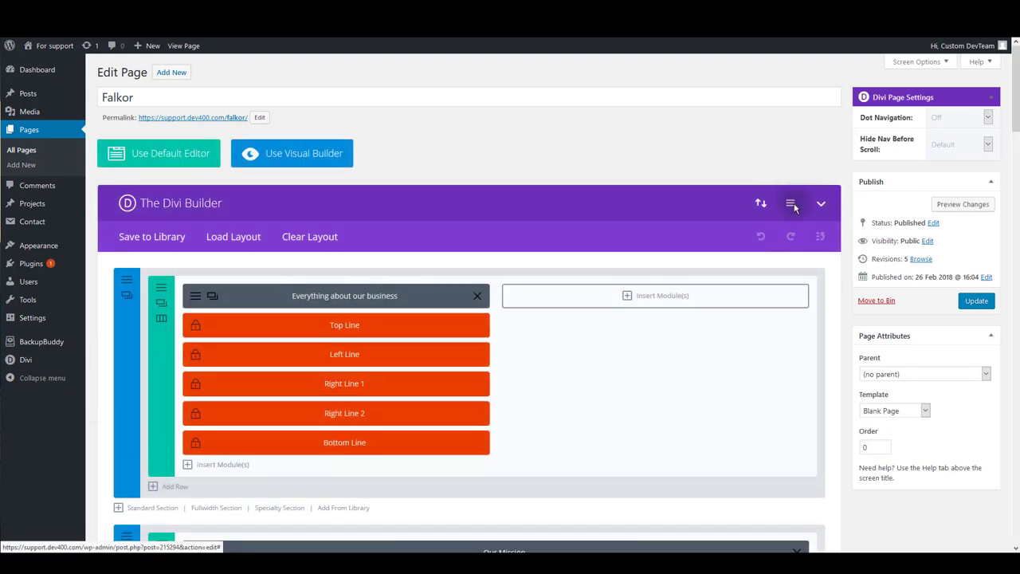
left_click(504, 291)
key("ctrl+v")
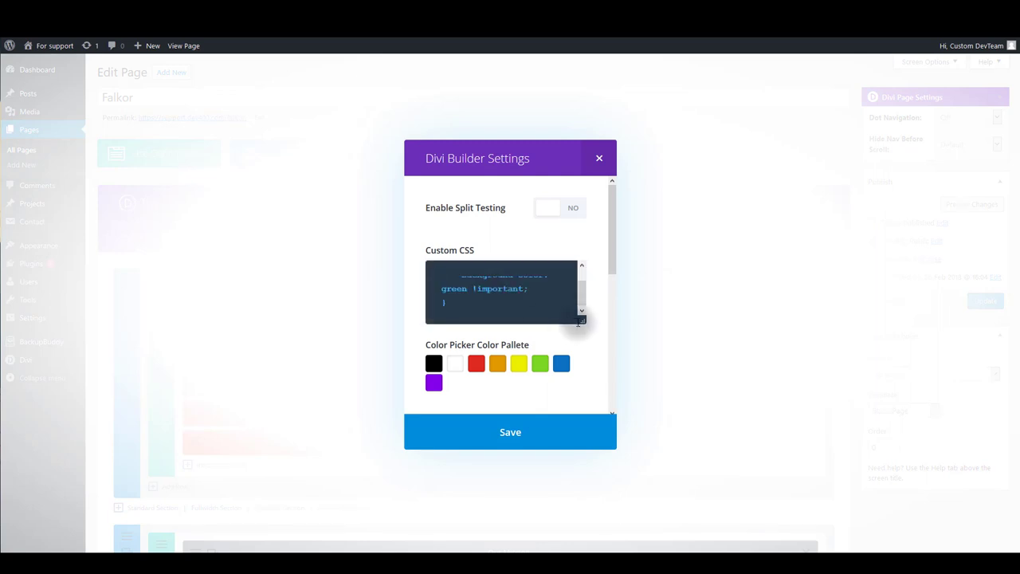
left_click_drag(585, 322, 584, 367)
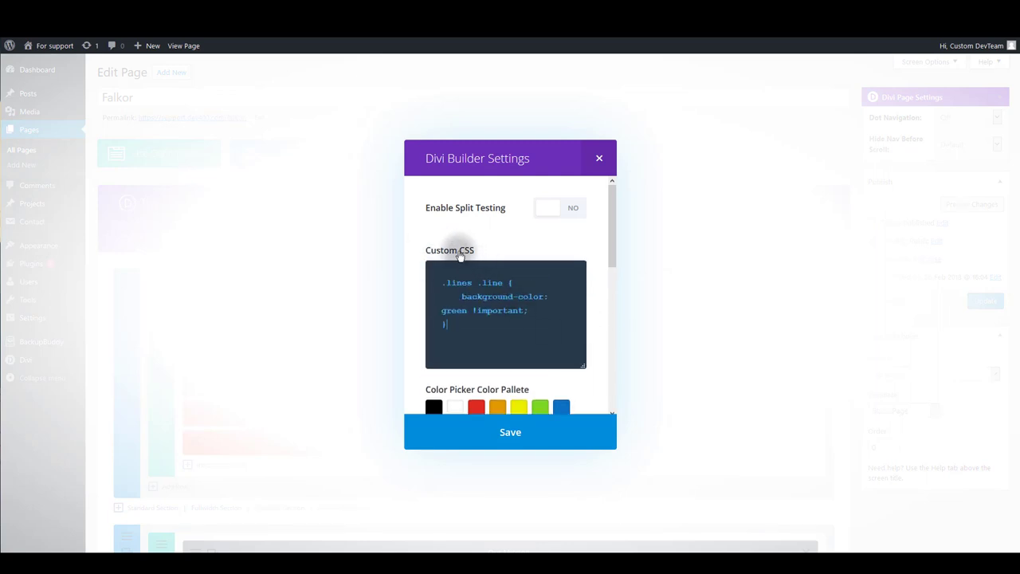
left_click(510, 432)
left_click(965, 300)
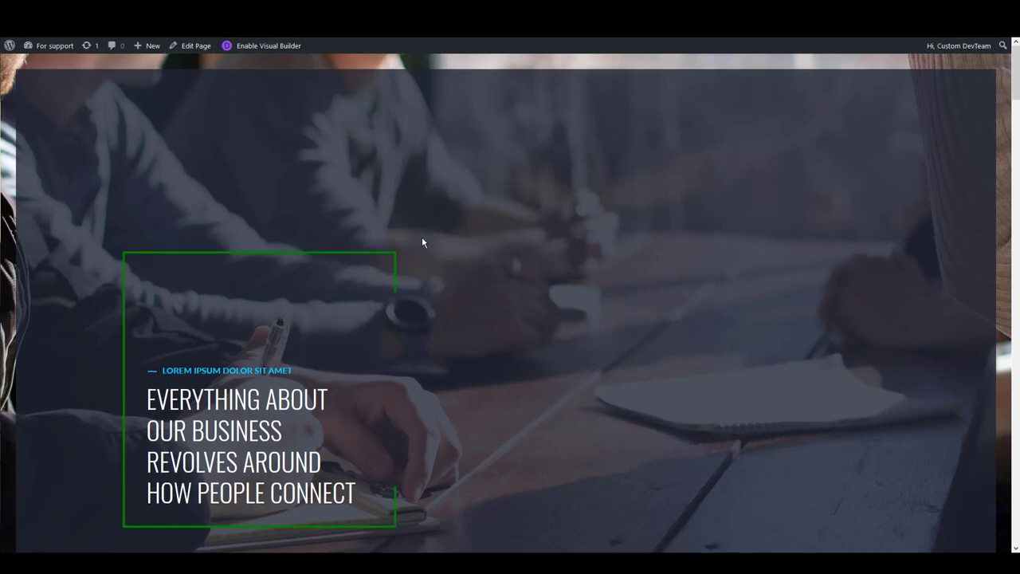
scroll(407, 263, "down", 1)
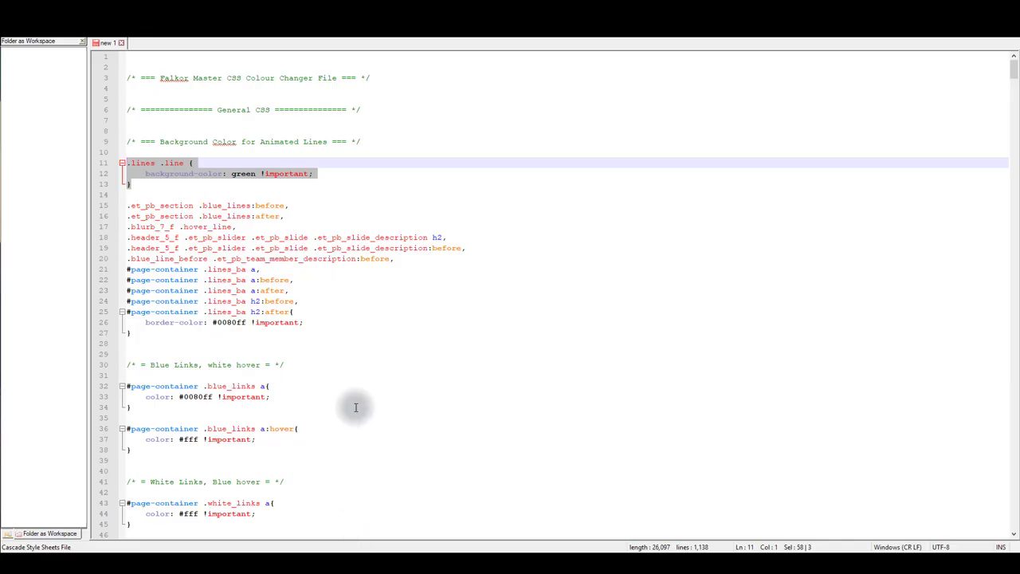
left_click(338, 353)
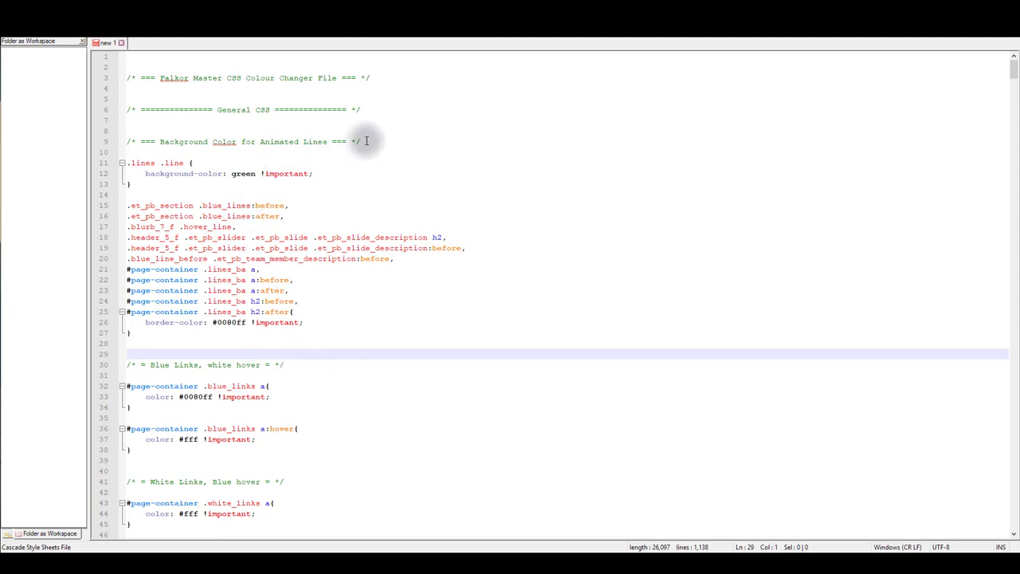
left_click_drag(366, 141, 258, 151)
scroll(263, 303, "down", 20)
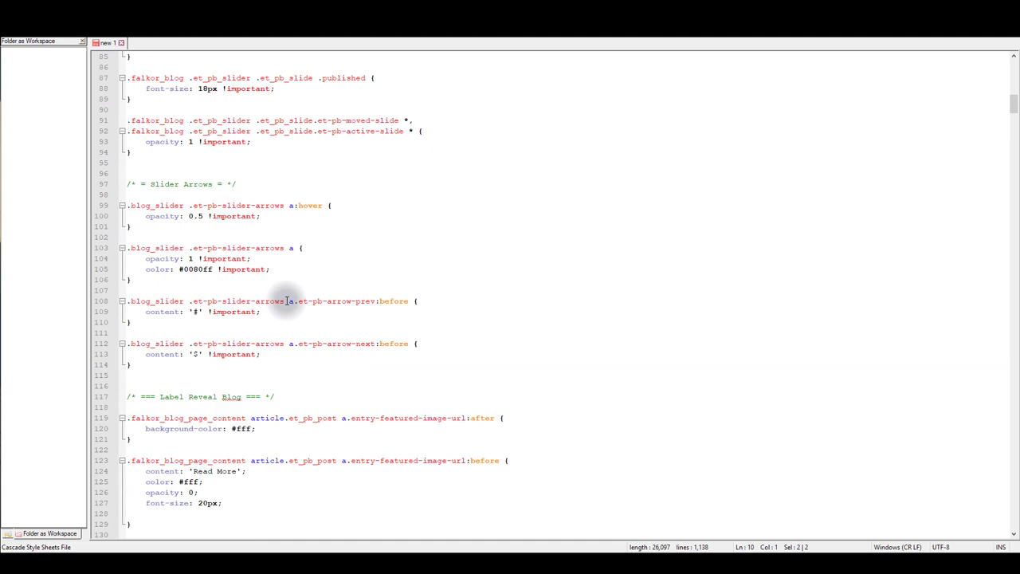
scroll(287, 302, "down", 15)
scroll(287, 302, "up", 20)
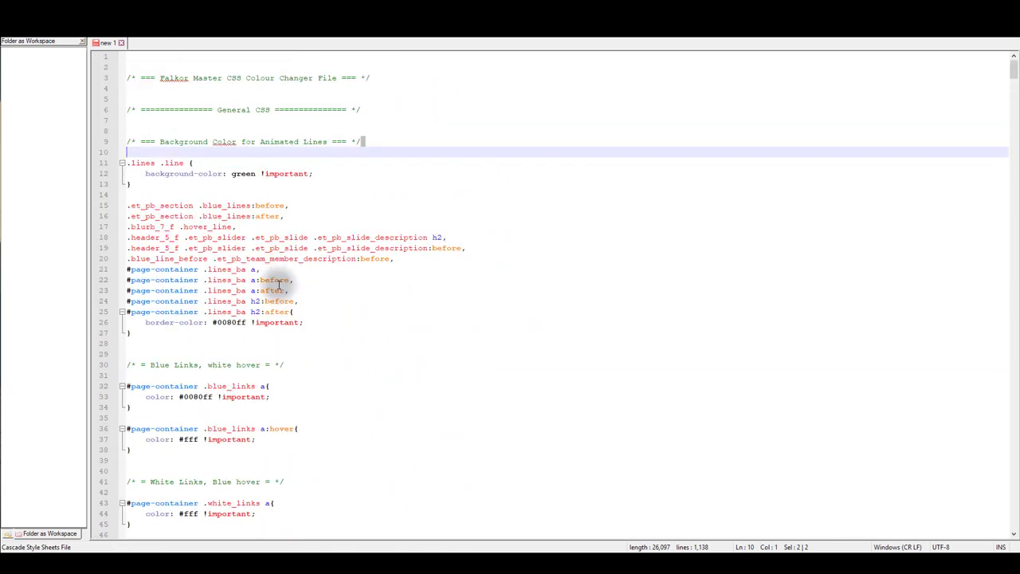
left_click(179, 335)
scroll(239, 327, "down", 2)
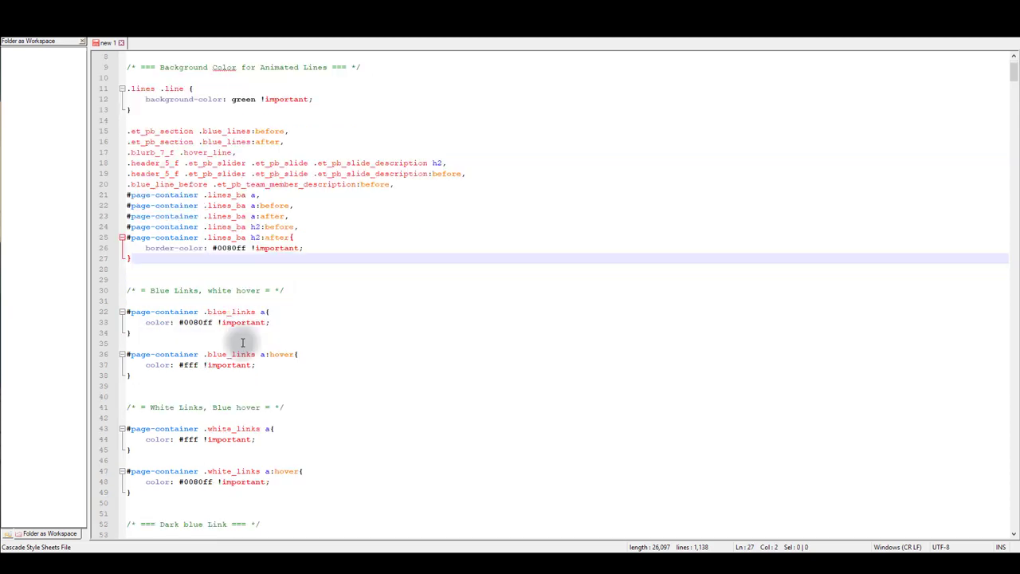
scroll(243, 302, "up", 2)
left_click_drag(132, 184, 125, 163)
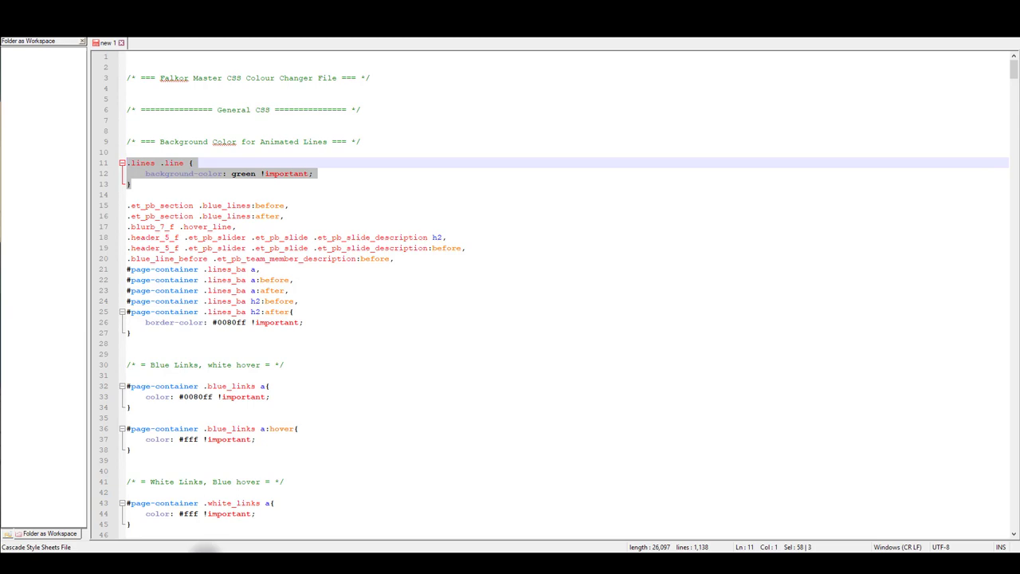
mouse_move(223, 550)
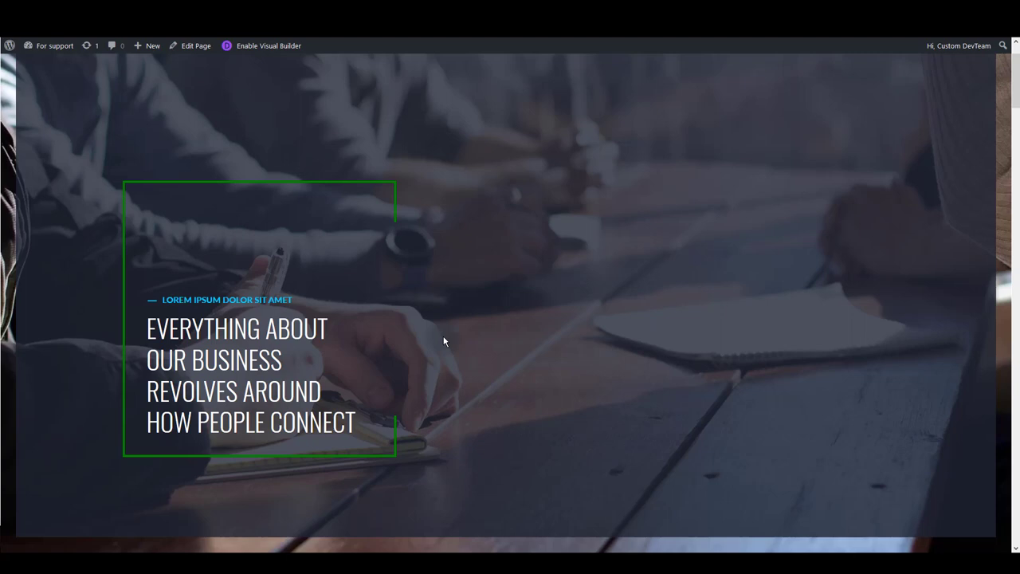
Step: Open Firefox Developer Tools with F12 beneath the live Falkor hero page
key("F12")
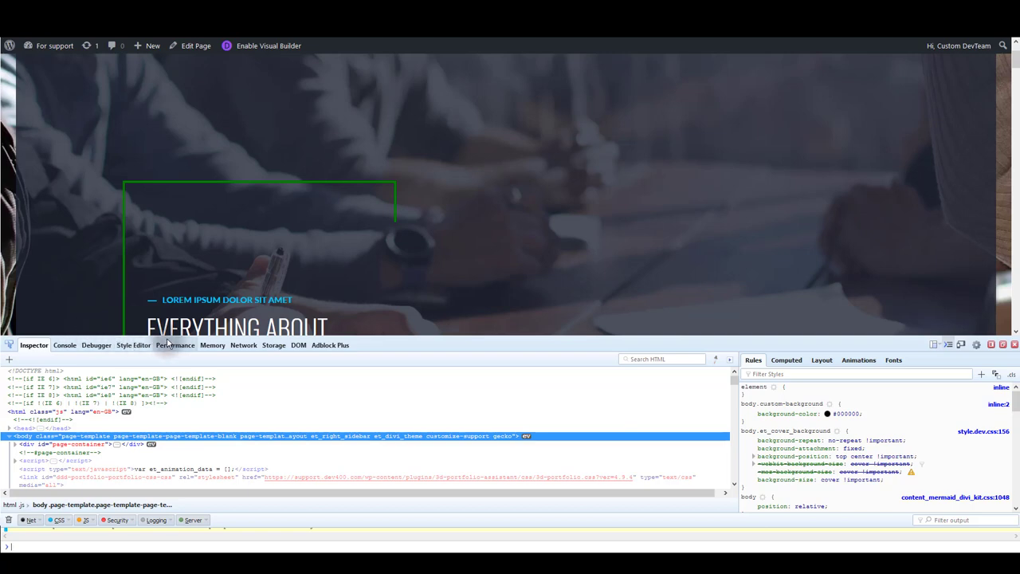
Step: Pick the hero's left column div to show its rules: width 47.25%, margin-right 5.5%, padding-top 11.25vw
left_click(11, 344)
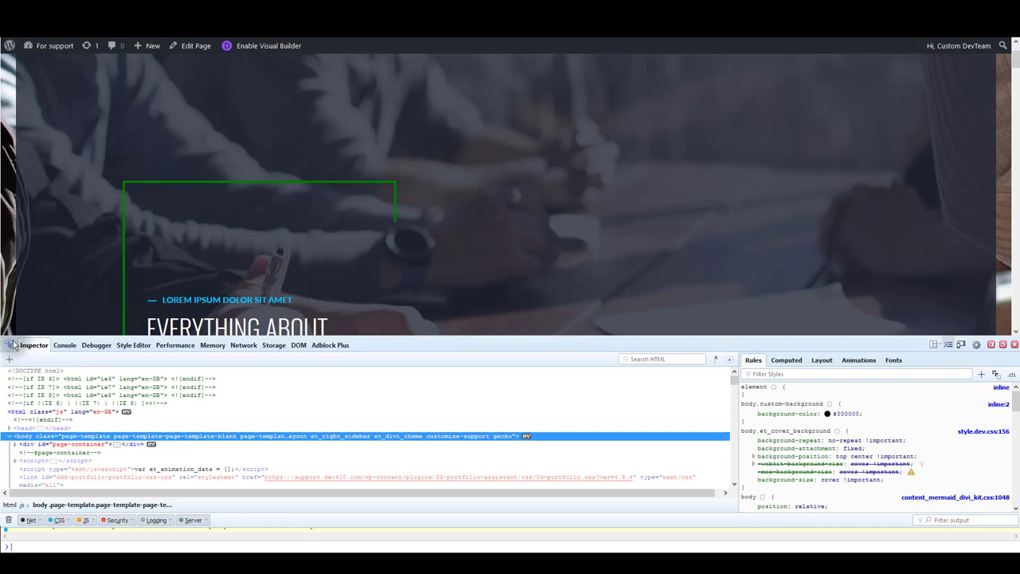
left_click(9, 349)
scroll(257, 253, "down", 2)
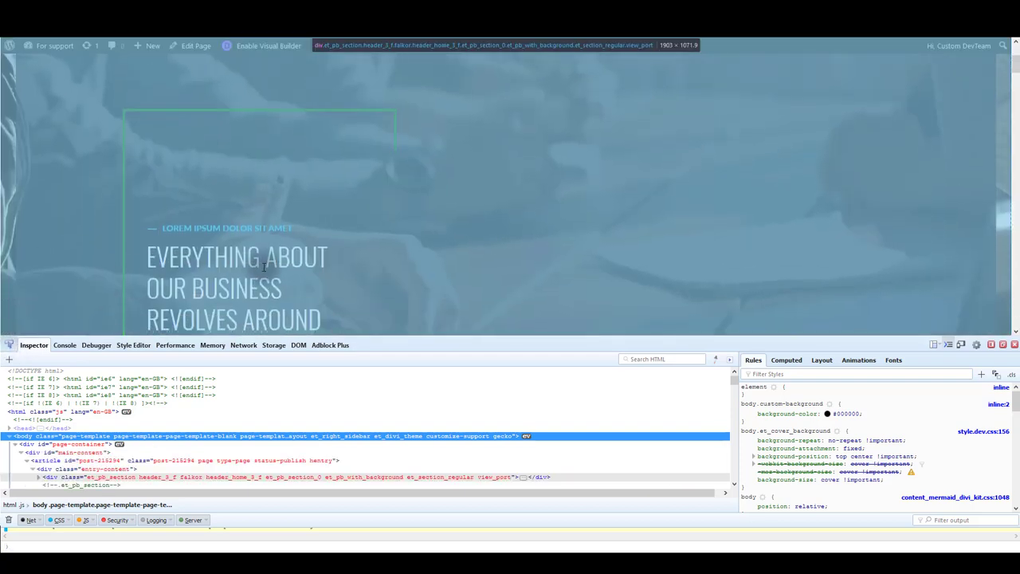
left_click(256, 253)
scroll(256, 254, "down", 2)
scroll(256, 253, "up", 2)
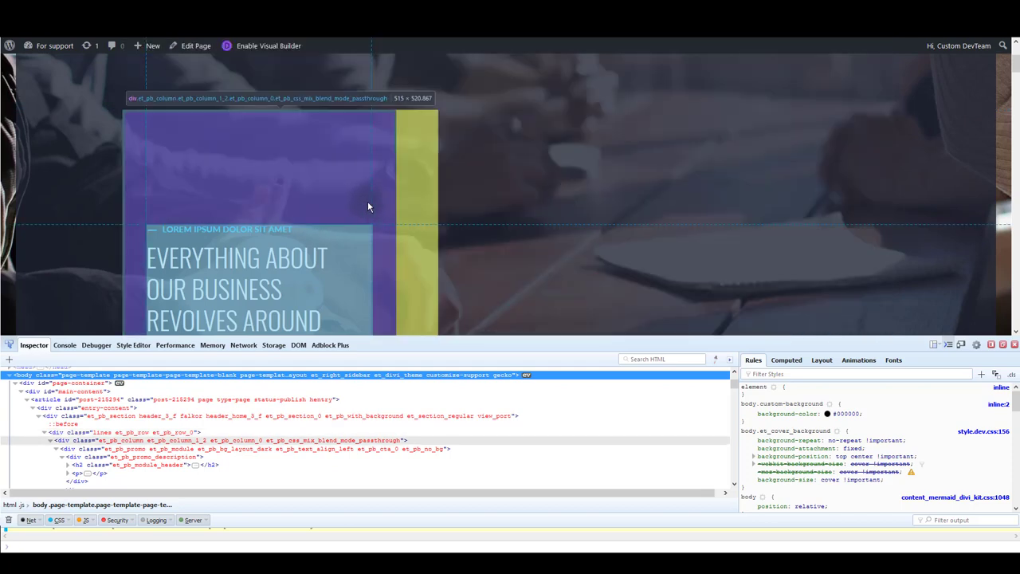
scroll(470, 207, "down", 2)
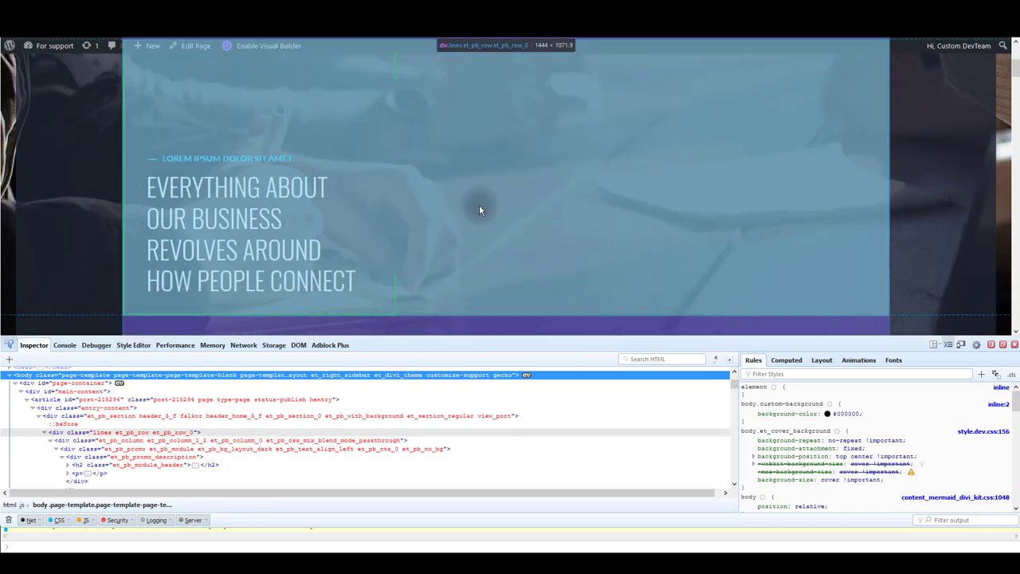
scroll(458, 211, "up", 2)
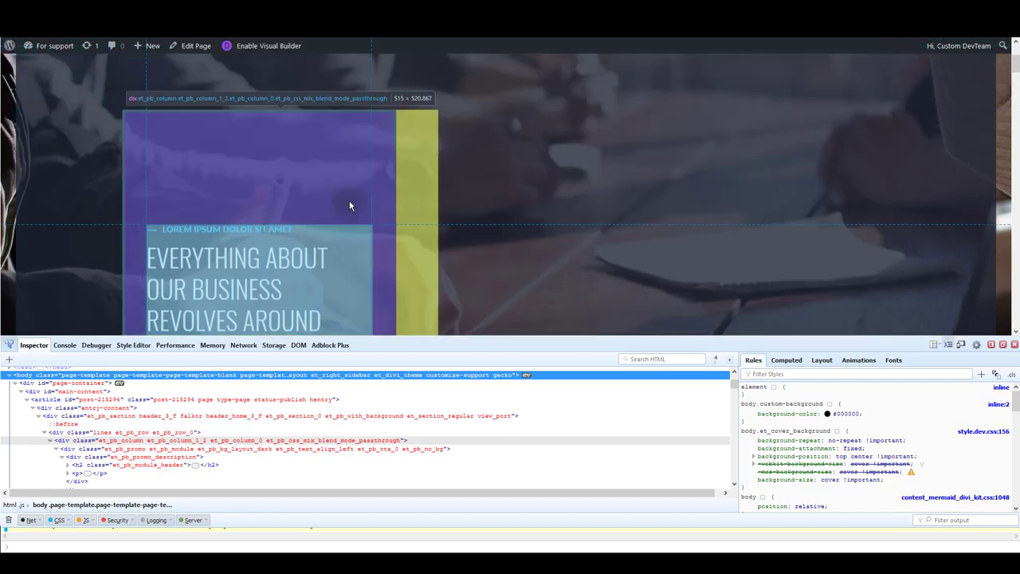
left_click(350, 206)
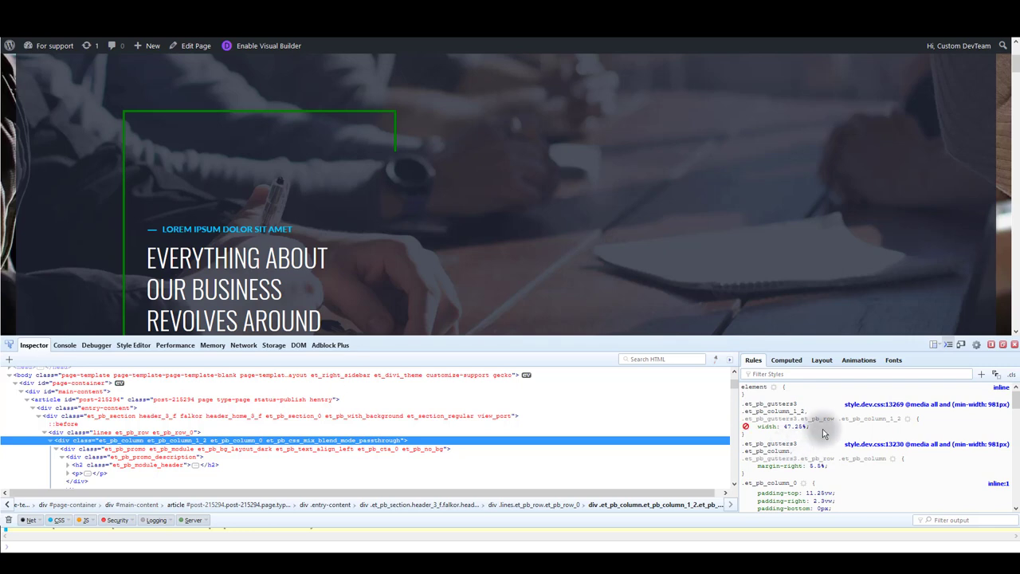
Step: Pick the top_line div of the green outline to show its width: 100% rule from falkor-headers.css:244
left_click(8, 344)
left_click(271, 112)
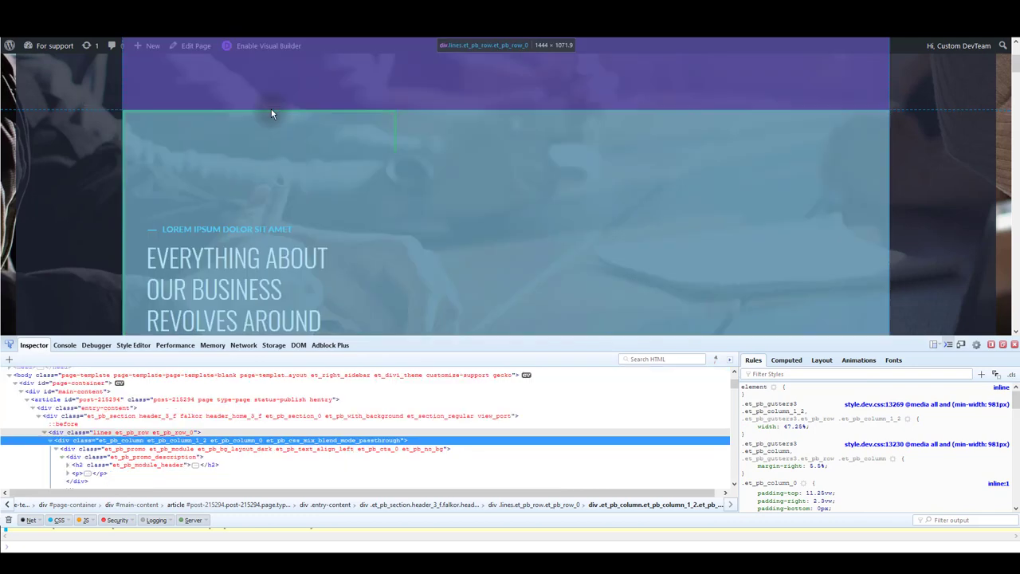
left_click(270, 113)
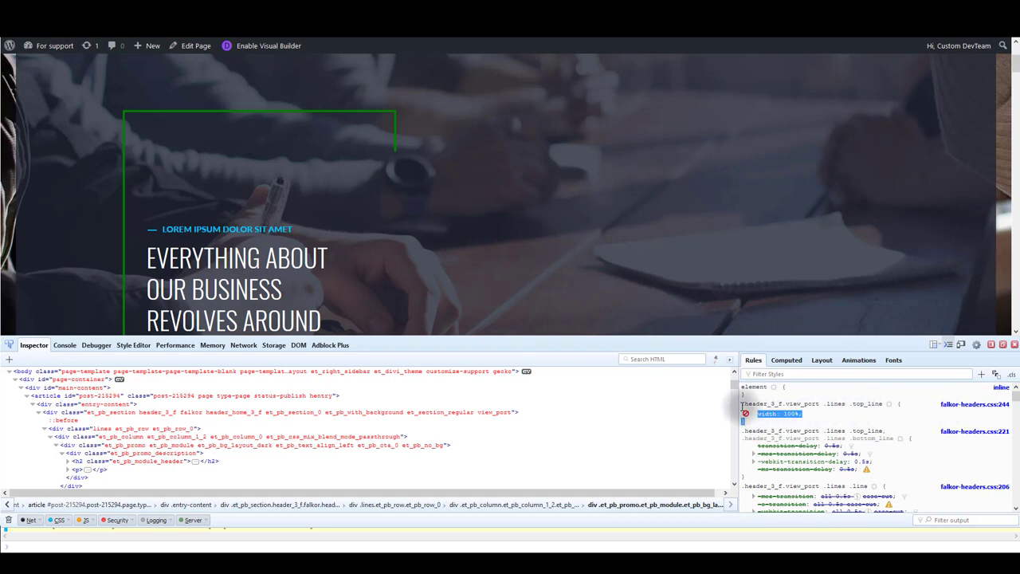
Step: Highlight the .top_line width: 100% rule and dismiss the empty property entry
left_click_drag(742, 421, 742, 404)
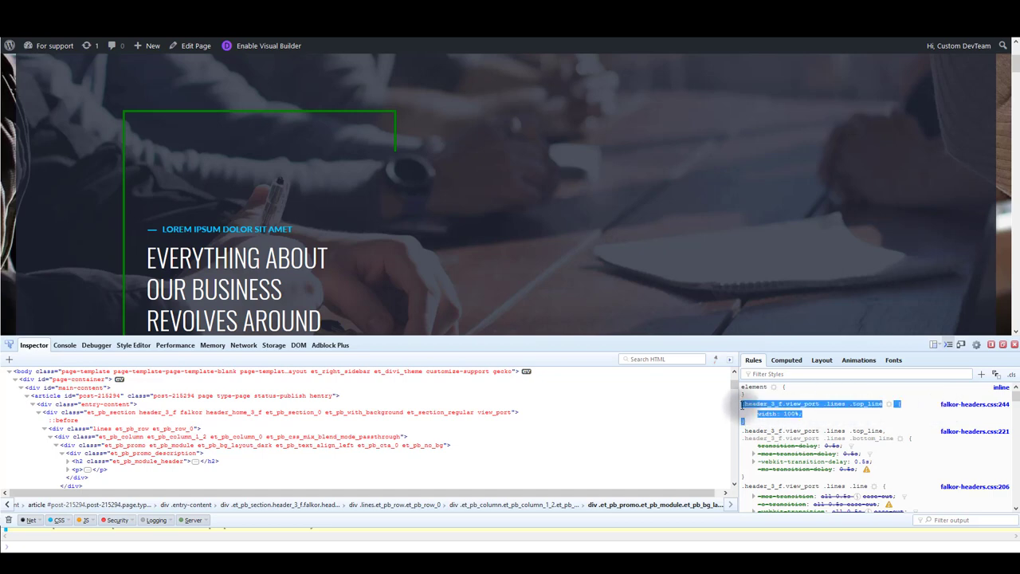
left_click(915, 406)
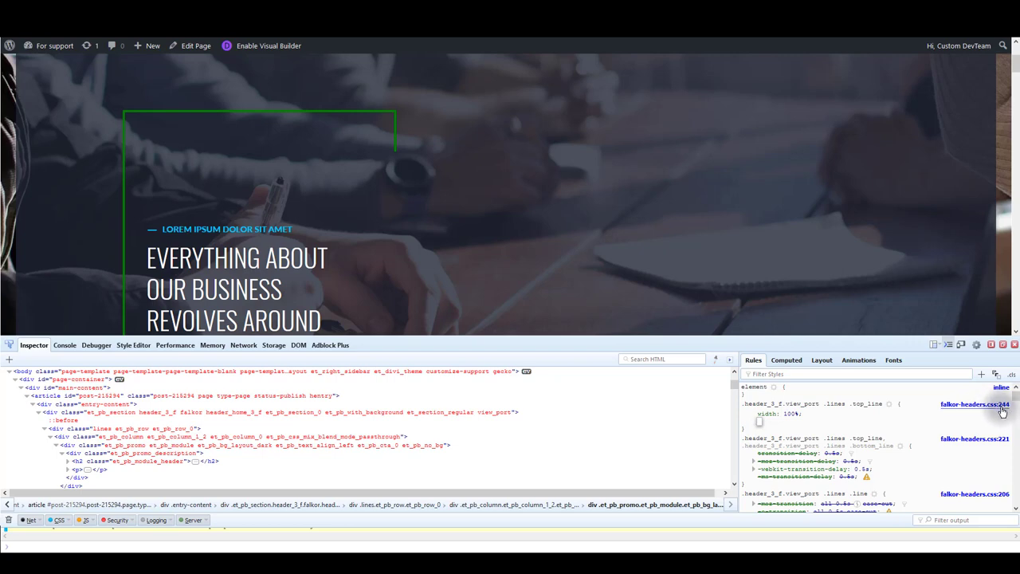
left_click(820, 422)
left_click(746, 413)
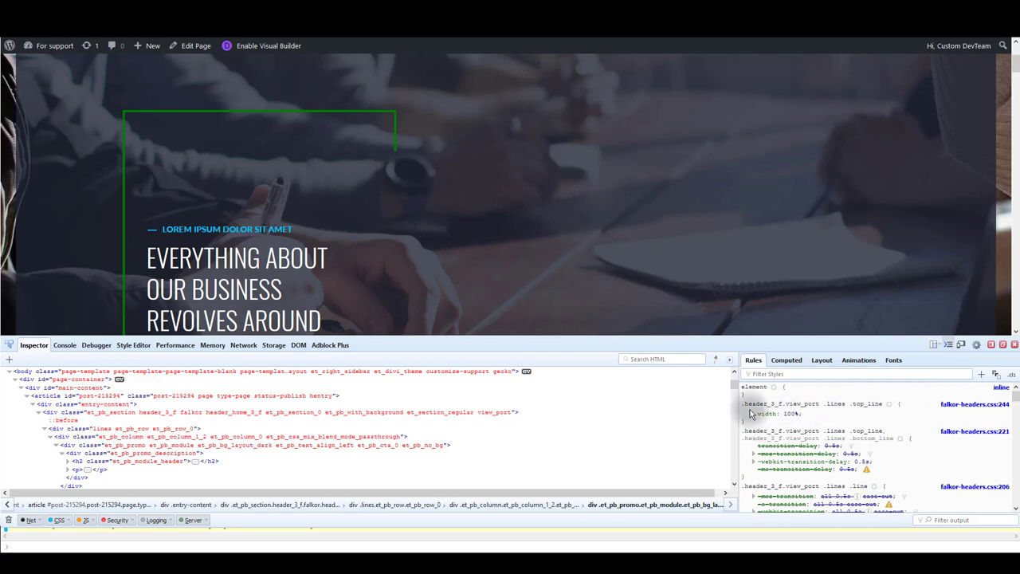
left_click_drag(744, 422, 745, 404)
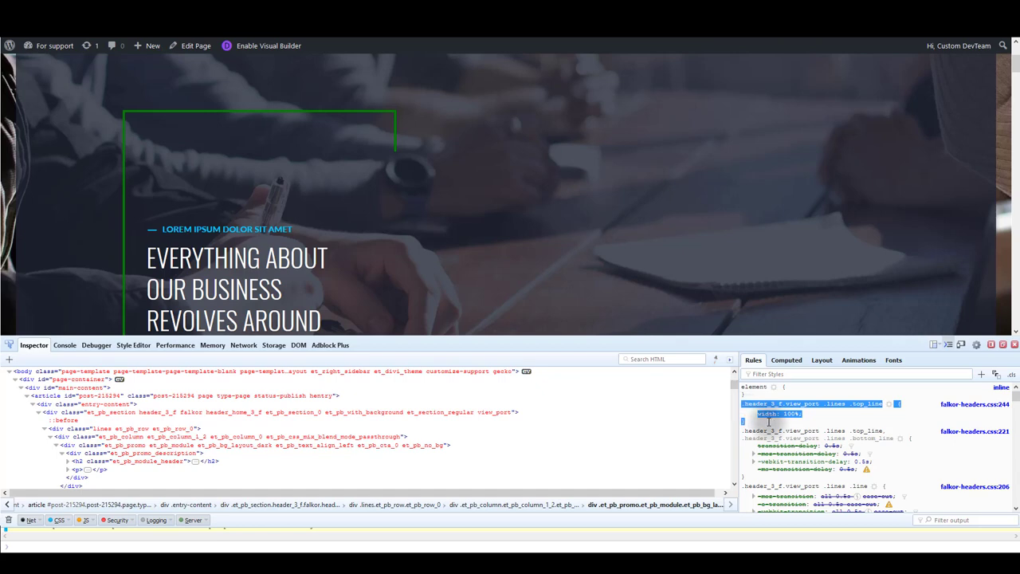
left_click(767, 421)
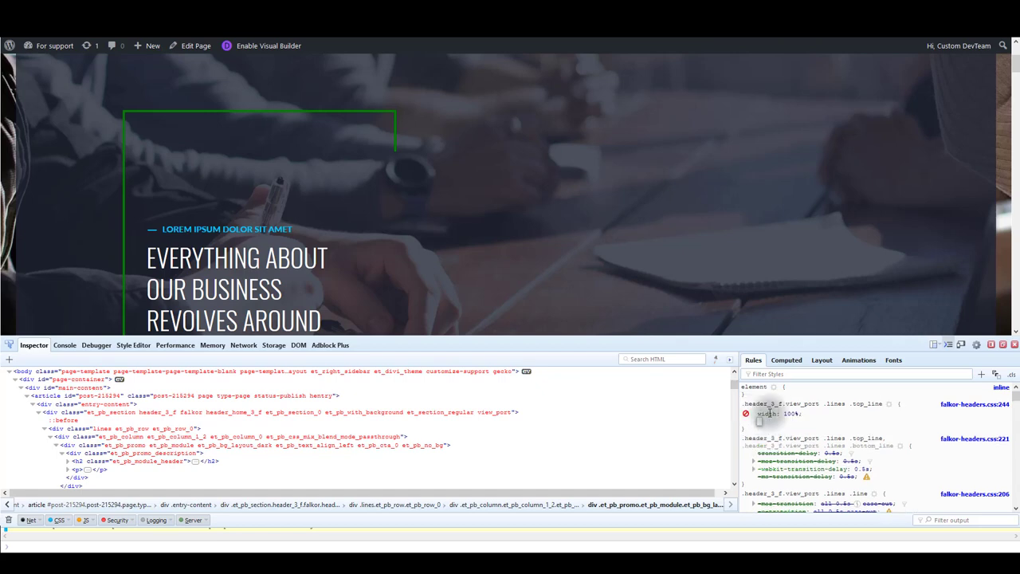
key("Escape")
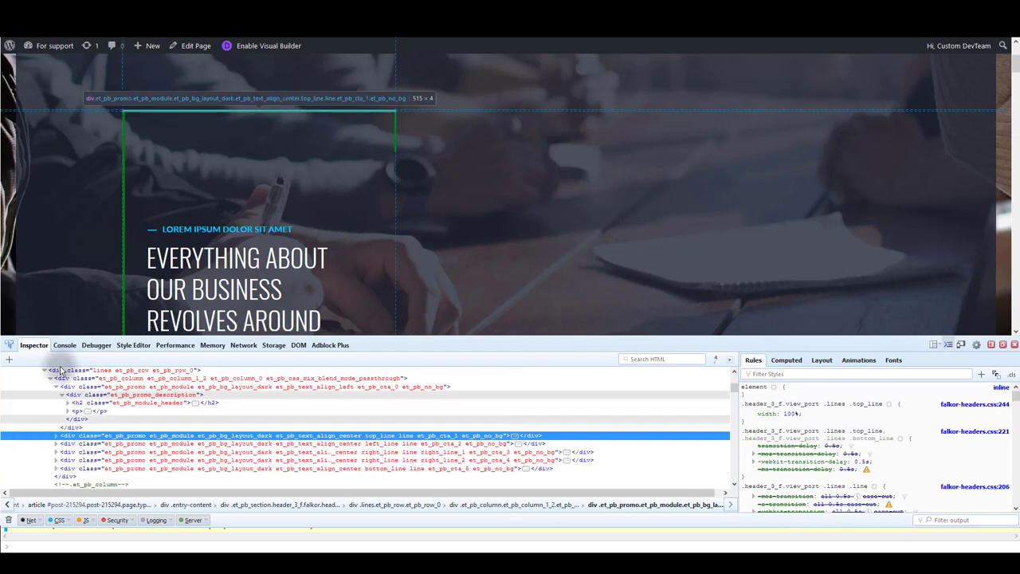
Step: Pick the hero paragraph and examine its 122% line-height value without changing it
left_click(9, 345)
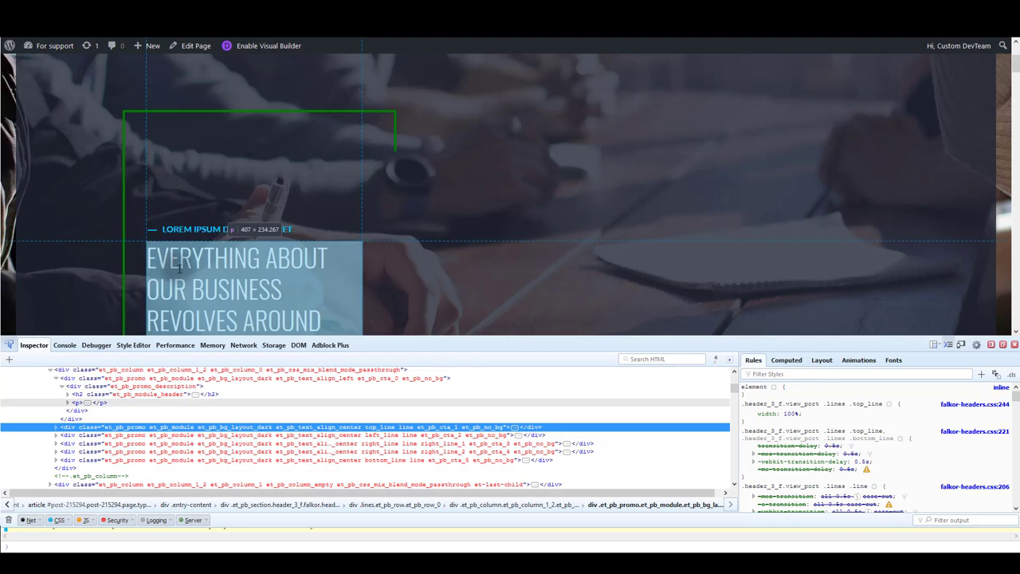
left_click(197, 262)
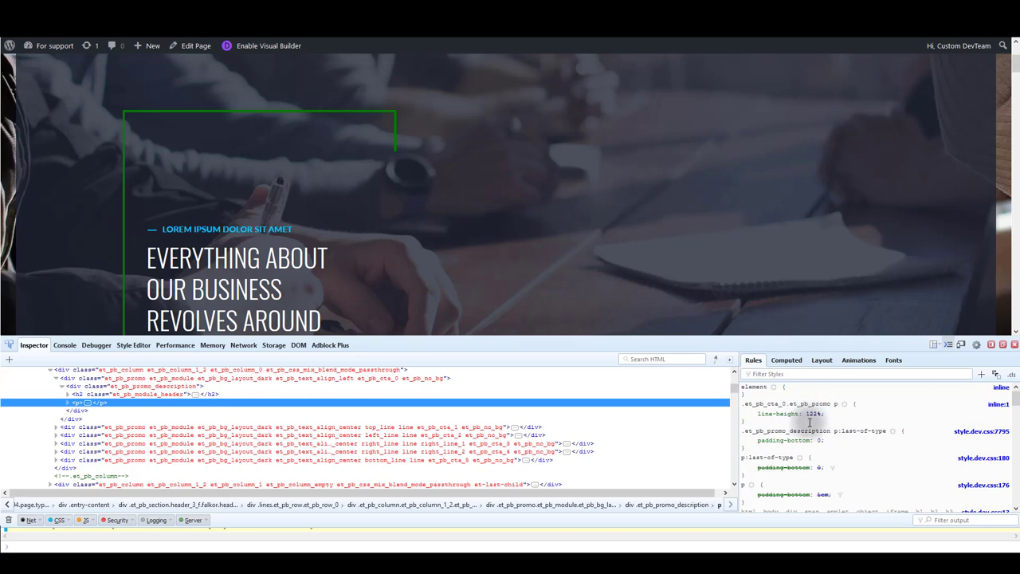
left_click(812, 413)
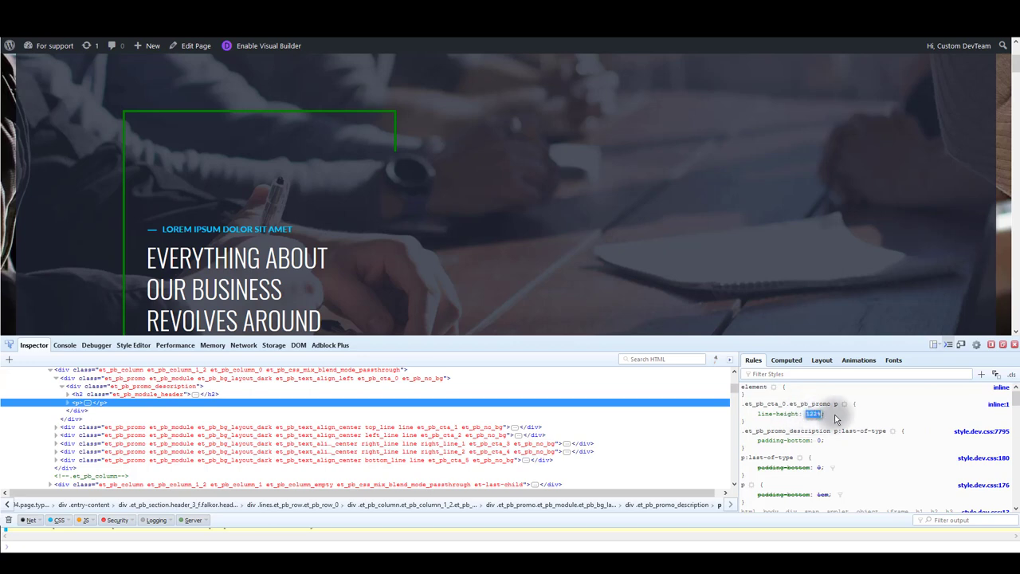
key("Escape")
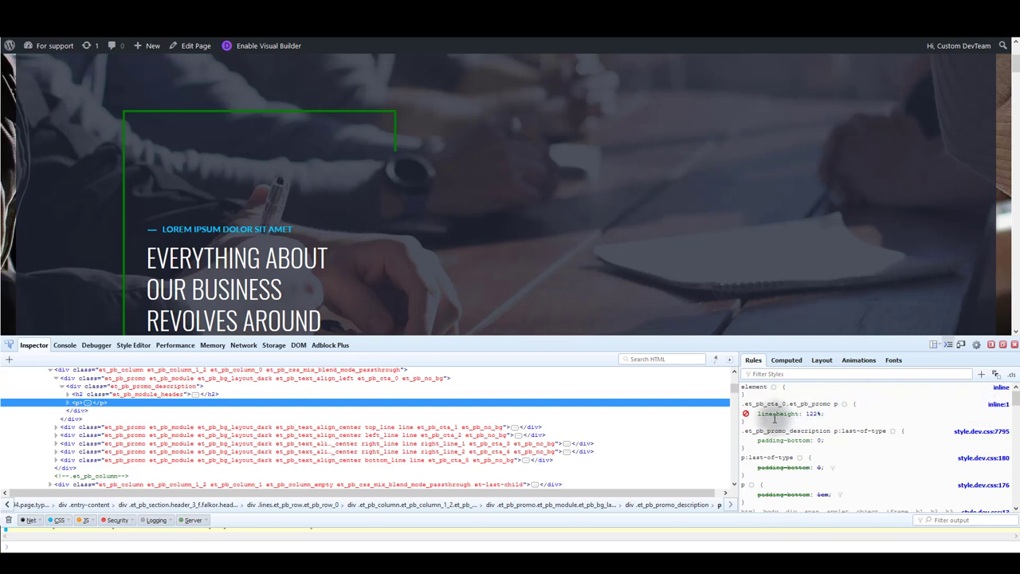
Step: Highlight the .et_pb_cta_0.et_pb_promo p rule and review the related padding rules below
left_click_drag(743, 421, 749, 404)
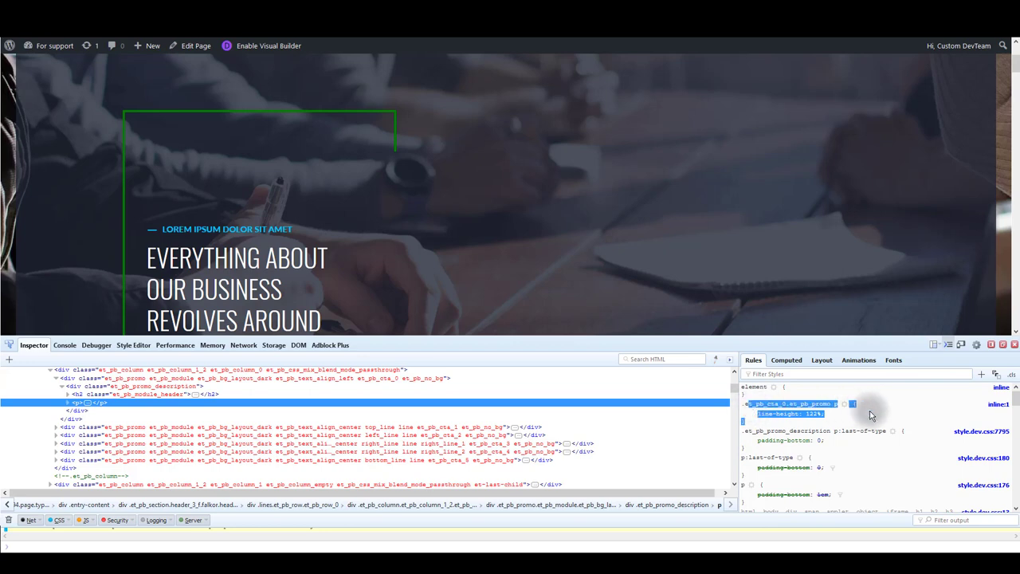
left_click(979, 416)
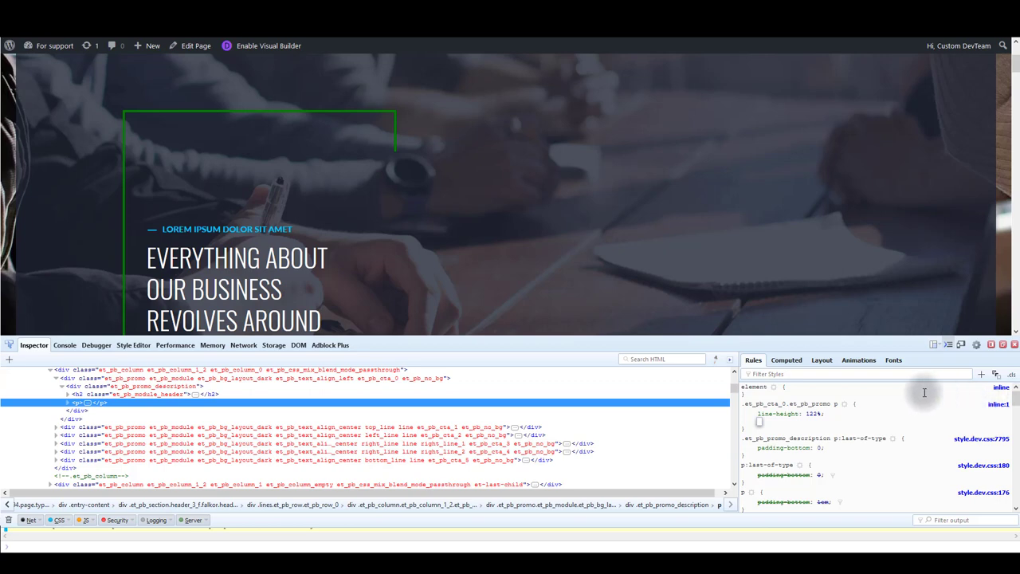
left_click(814, 414)
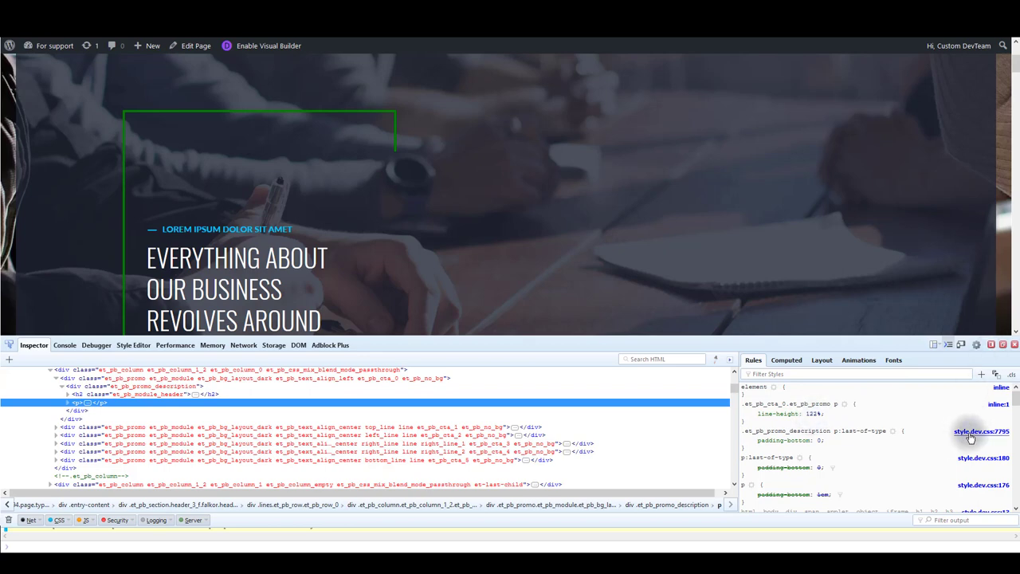
scroll(979, 435, "down", 1)
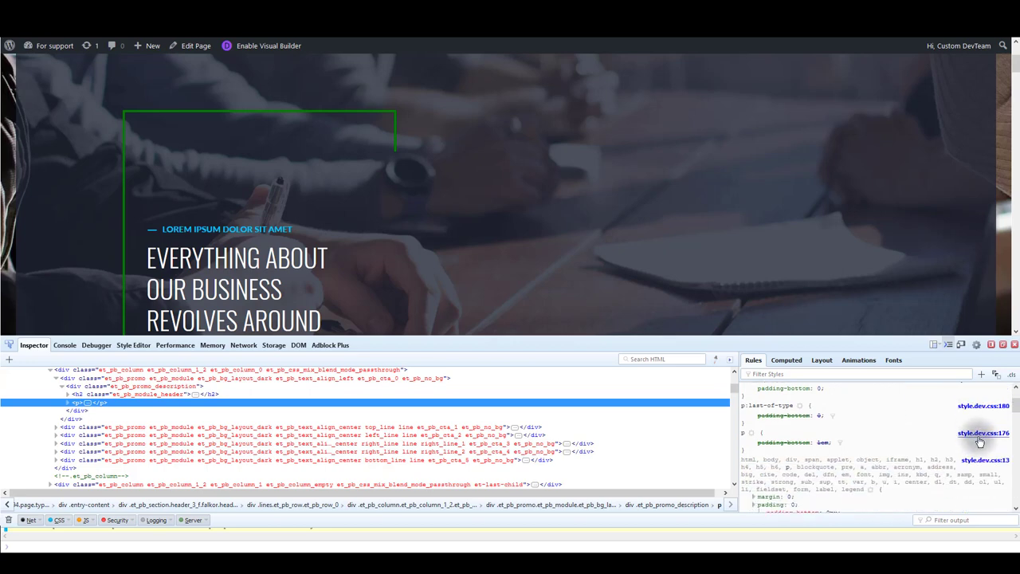
Step: Scroll back up the page on the way to the Falkor Assistant dashboard
scroll(984, 422, "up", 1)
scroll(983, 419, "up", 1)
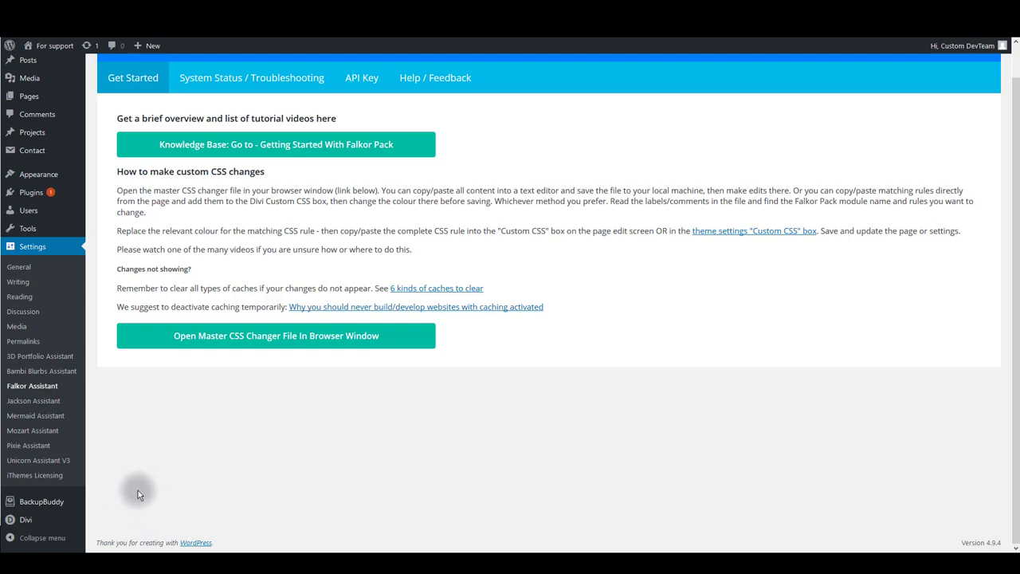
Step: Open Divi Theme Options and verify Minify And Combine JavaScript and CSS Files are both disabled
mouse_move(66, 522)
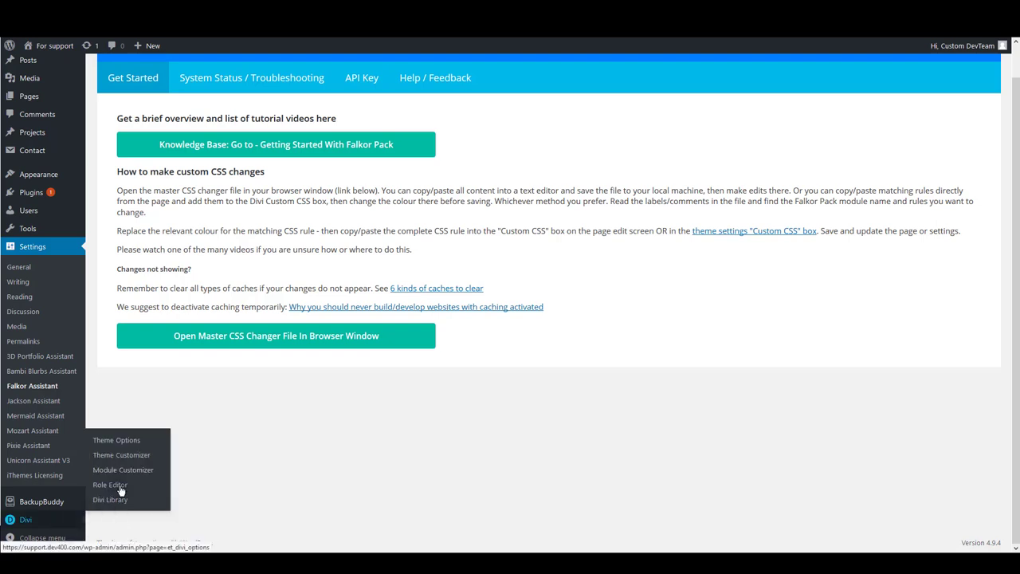
left_click(116, 441)
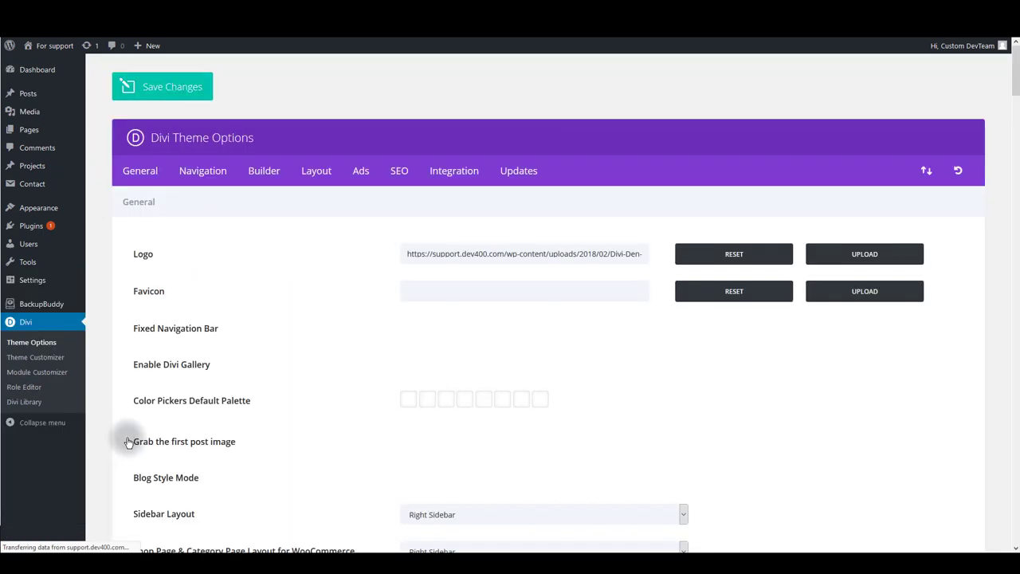
scroll(229, 397, "down", 5)
scroll(232, 395, "down", 10)
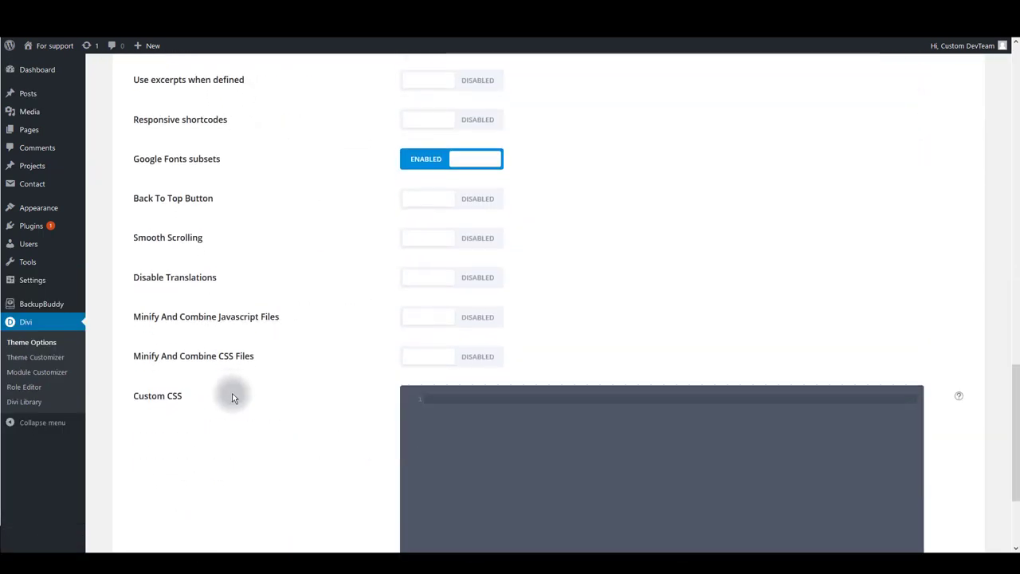
scroll(239, 407, "up", 2)
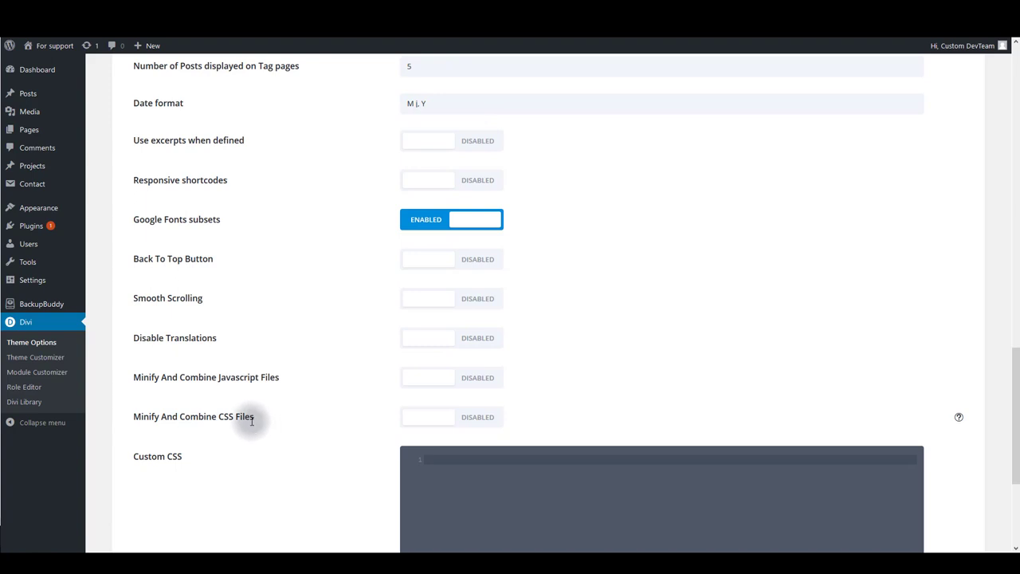
left_click_drag(180, 377, 280, 375)
left_click(307, 378)
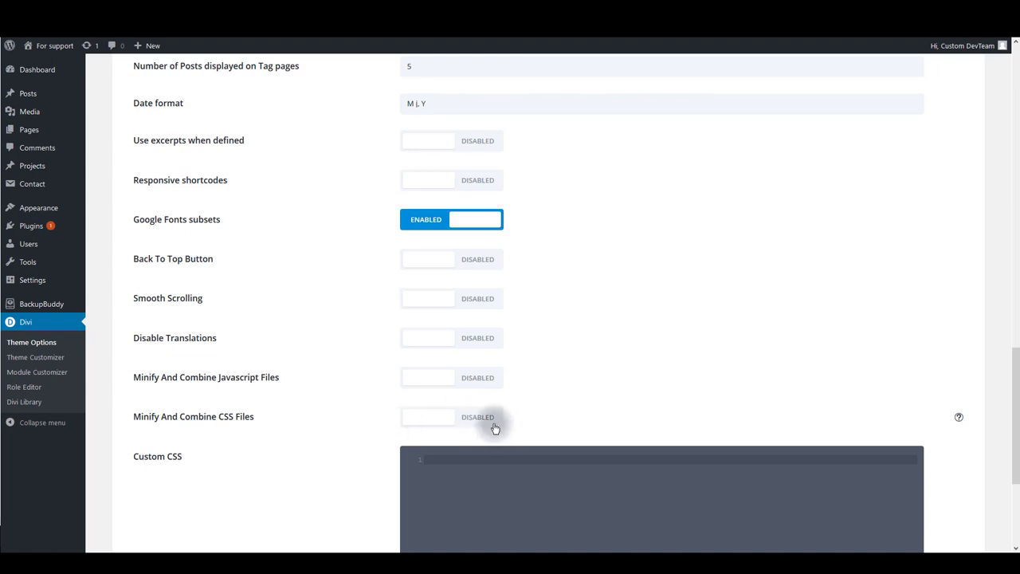
scroll(425, 426, "up", 4)
scroll(425, 429, "up", 12)
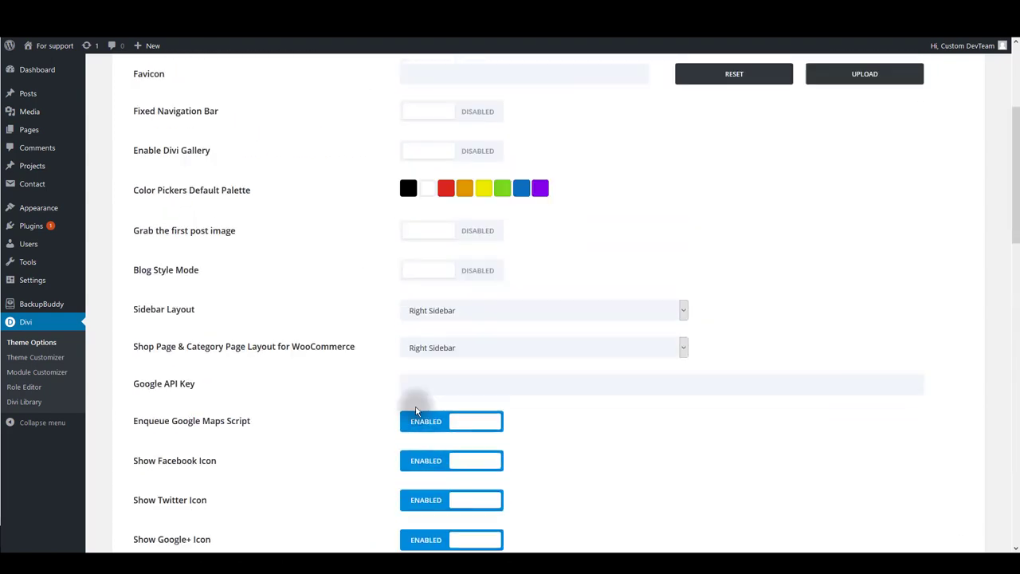
Step: Show the Builder tab and highlight the disabled Static CSS File Generation setting
left_click(253, 173)
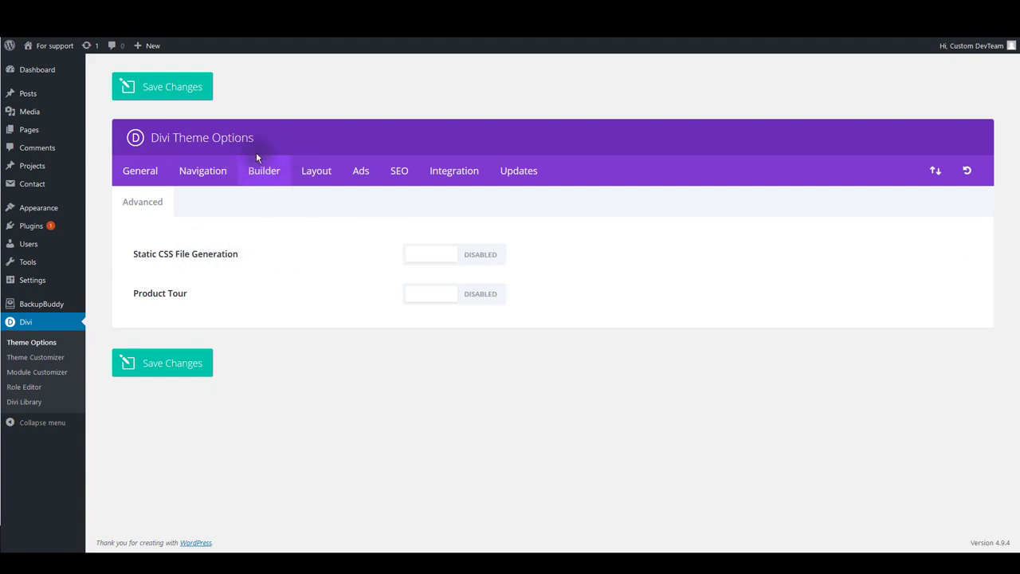
triple_click(171, 254)
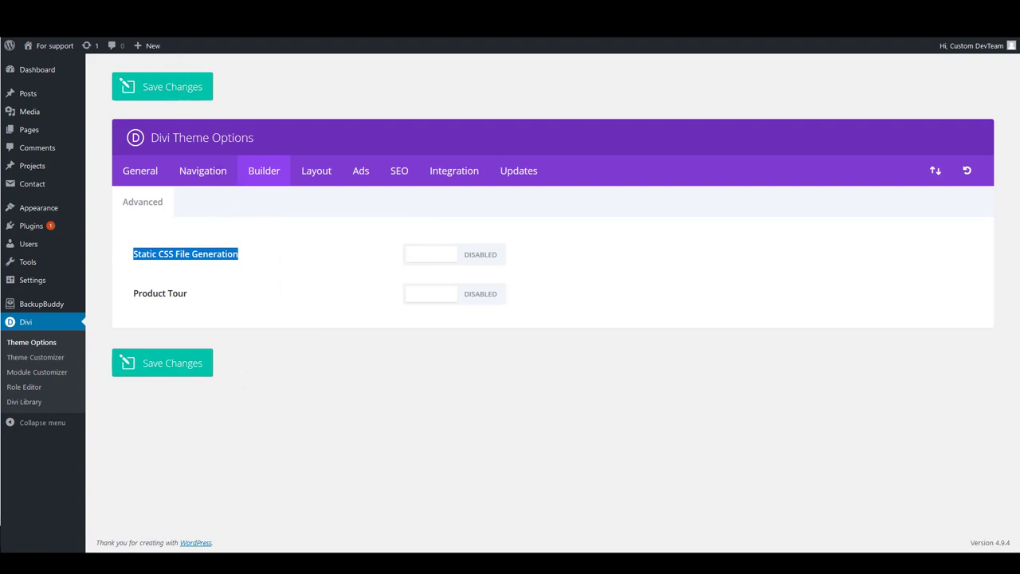
Step: Visit the Falkor front-end home page from the site name in the admin bar
left_click(54, 46)
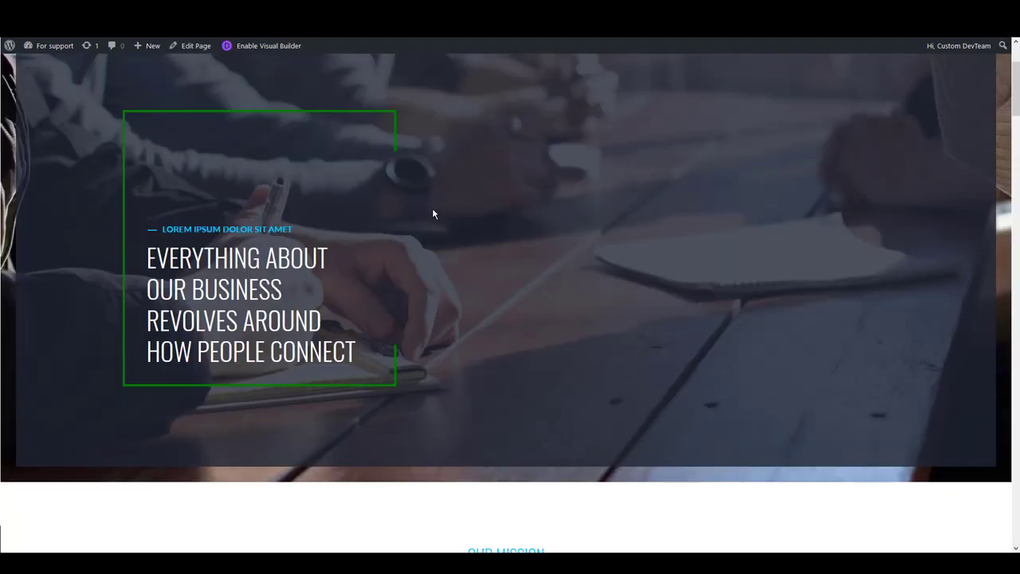